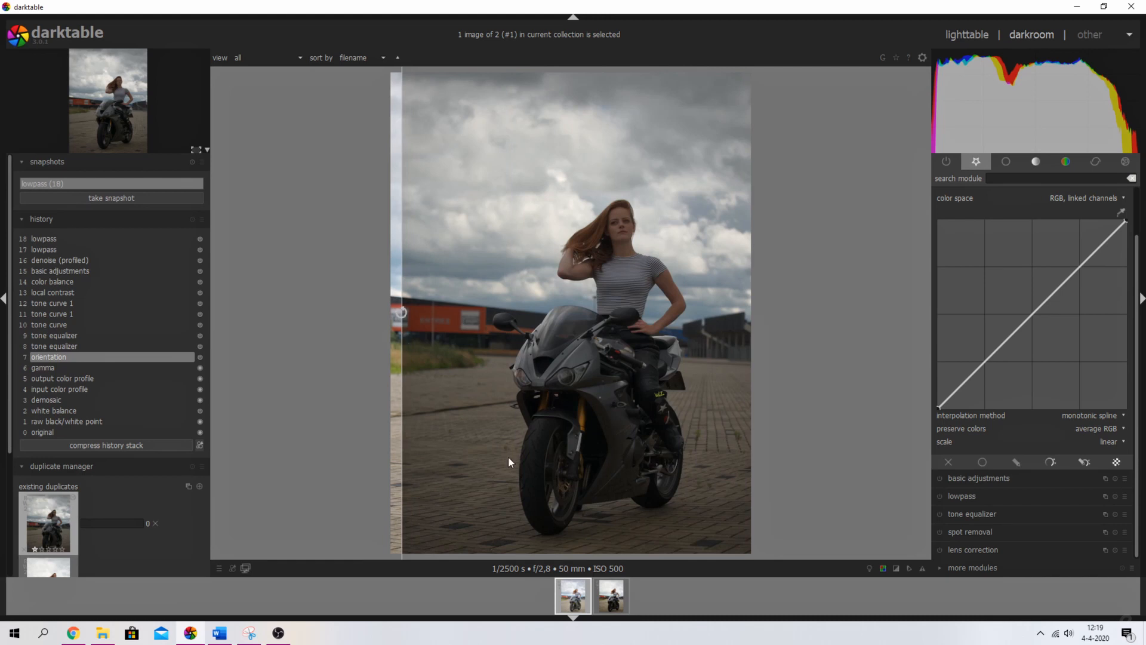
- Widen the edited side of the before/after snapshot and open duplicate #2 of the portrait
left_click_drag(386, 311, 743, 343)
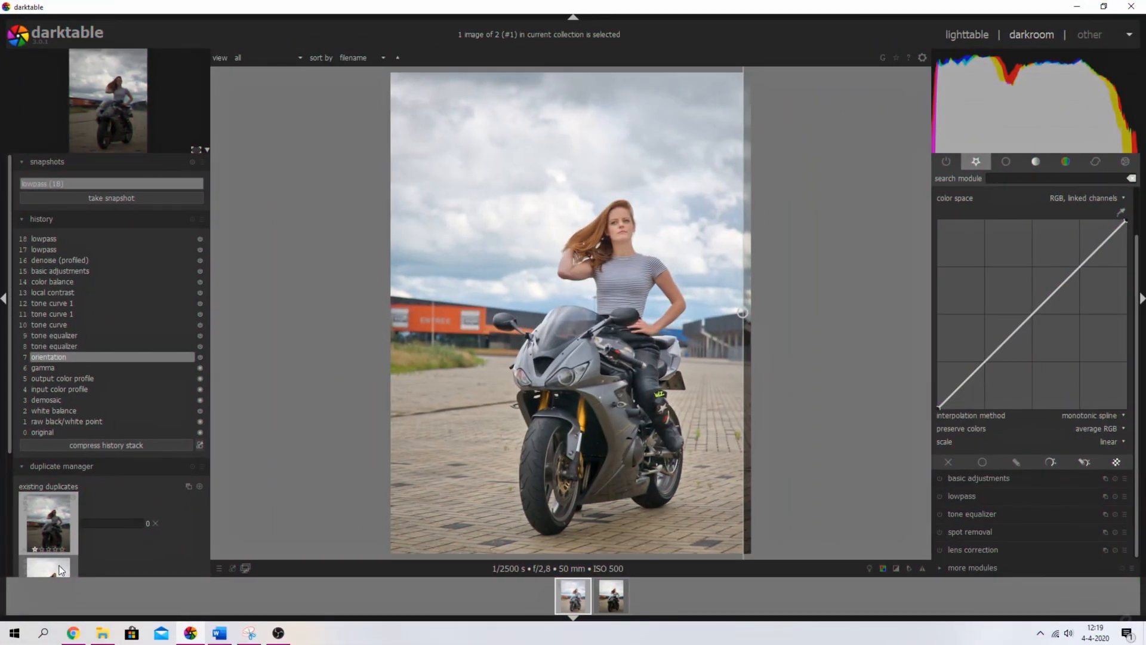
left_click(60, 568)
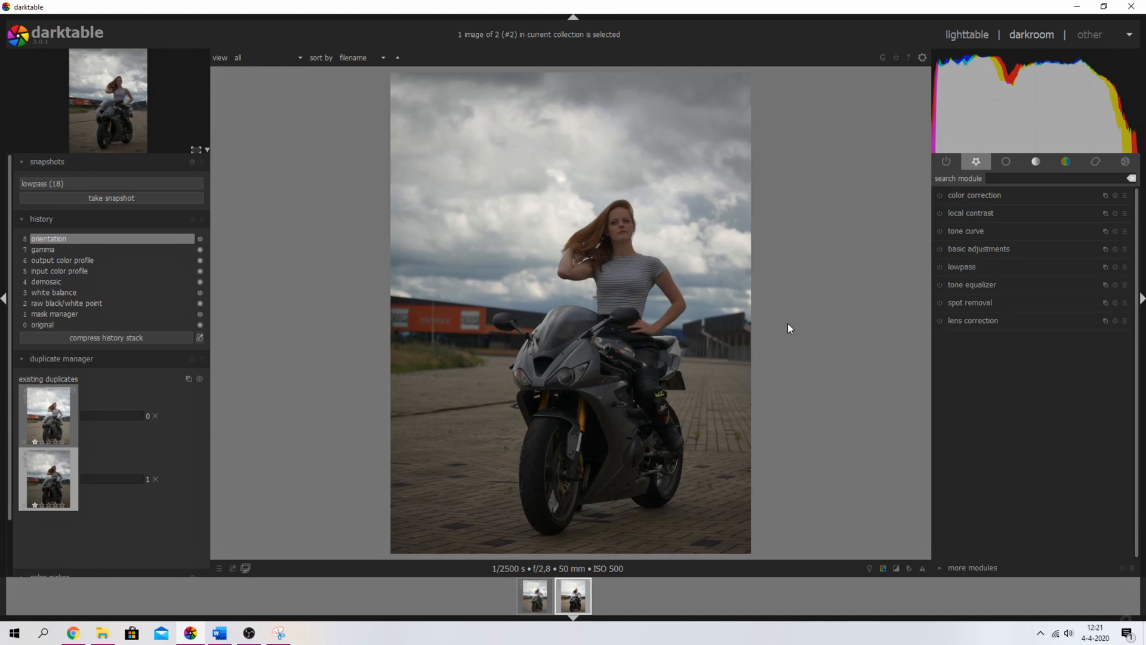
- Expand the tone equalizer module and switch it on for the second duplicate
left_click(986, 284)
left_click(940, 244)
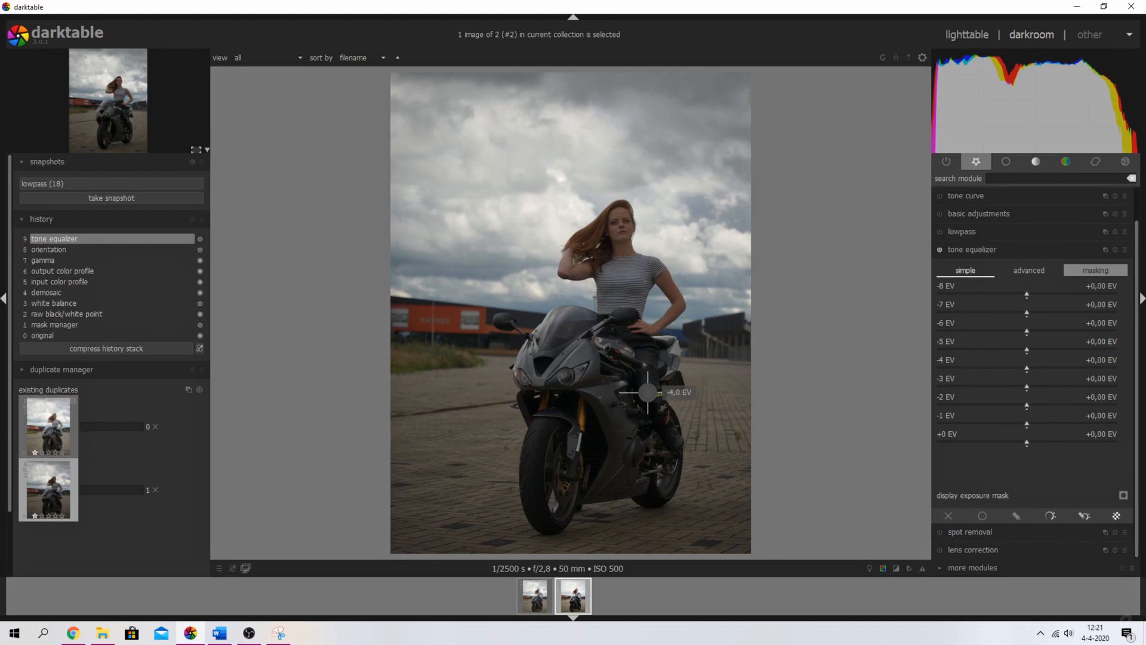
- Raise the -4 and -5 EV shadow bands, then reset all bands to zero
left_click_drag(1026, 369, 1091, 388)
left_click_drag(1035, 351, 1075, 332)
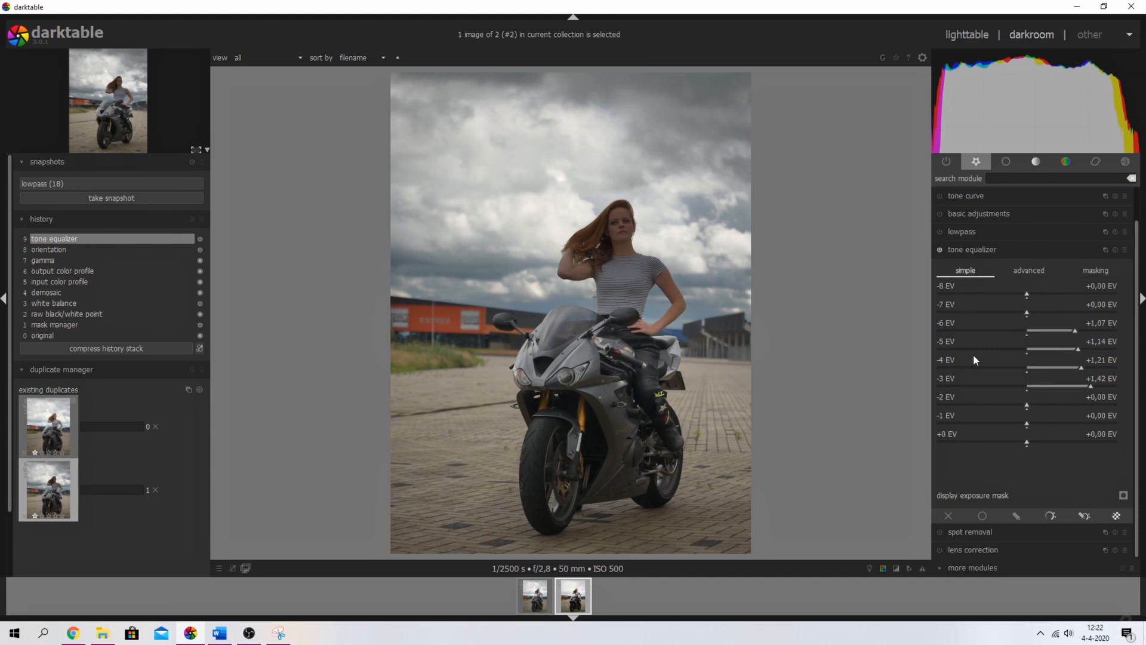
left_click(1115, 249)
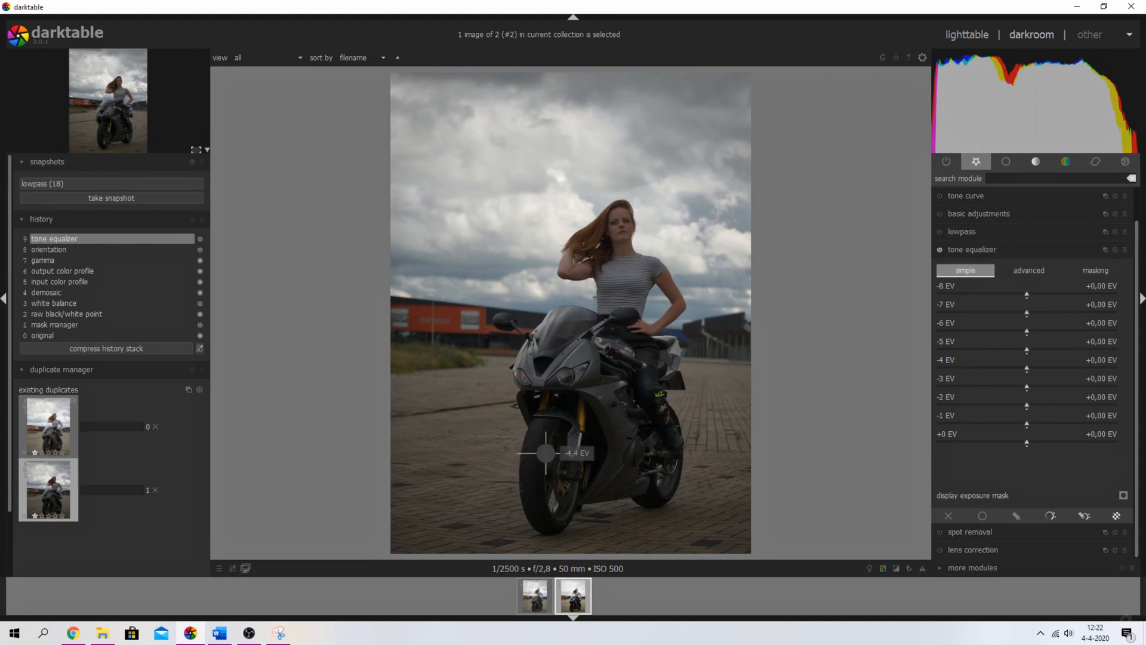
- Lift the shadows by scrolling over the motorbike, then reset the bands again
scroll(537, 460, "up", 10)
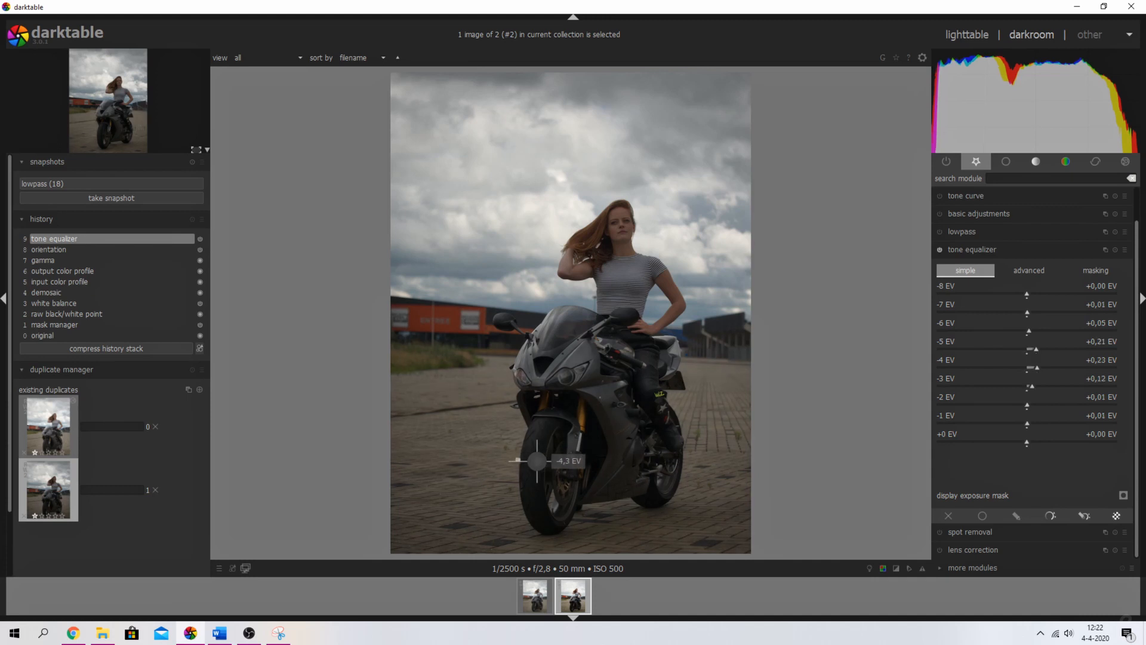
scroll(537, 460, "up", 5)
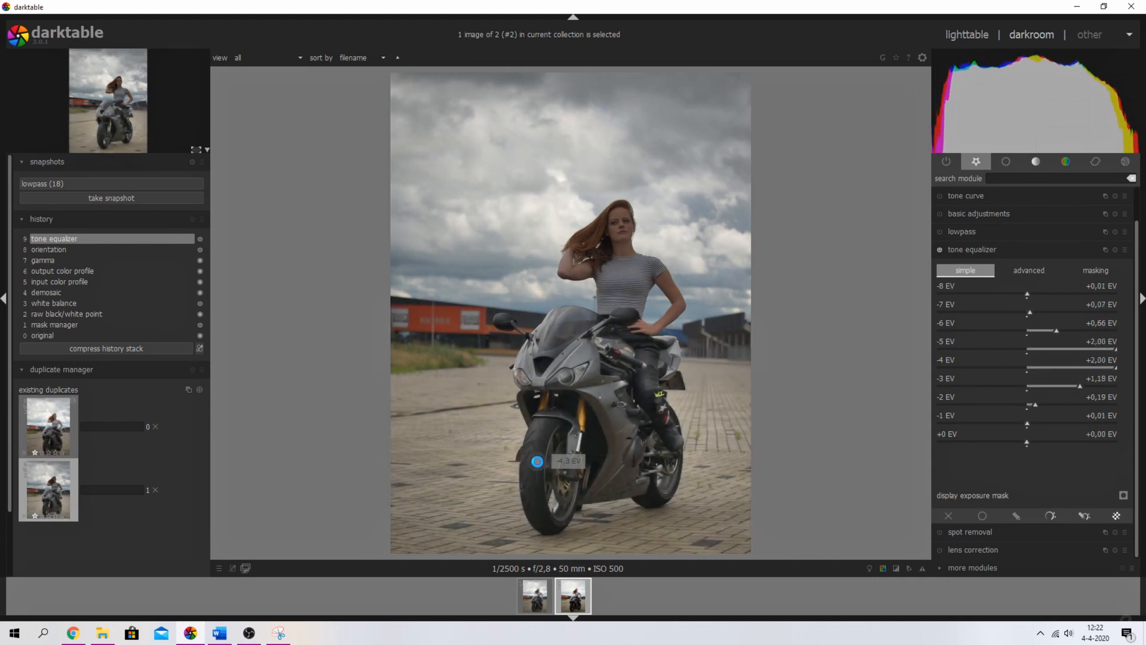
scroll(537, 460, "down", 10)
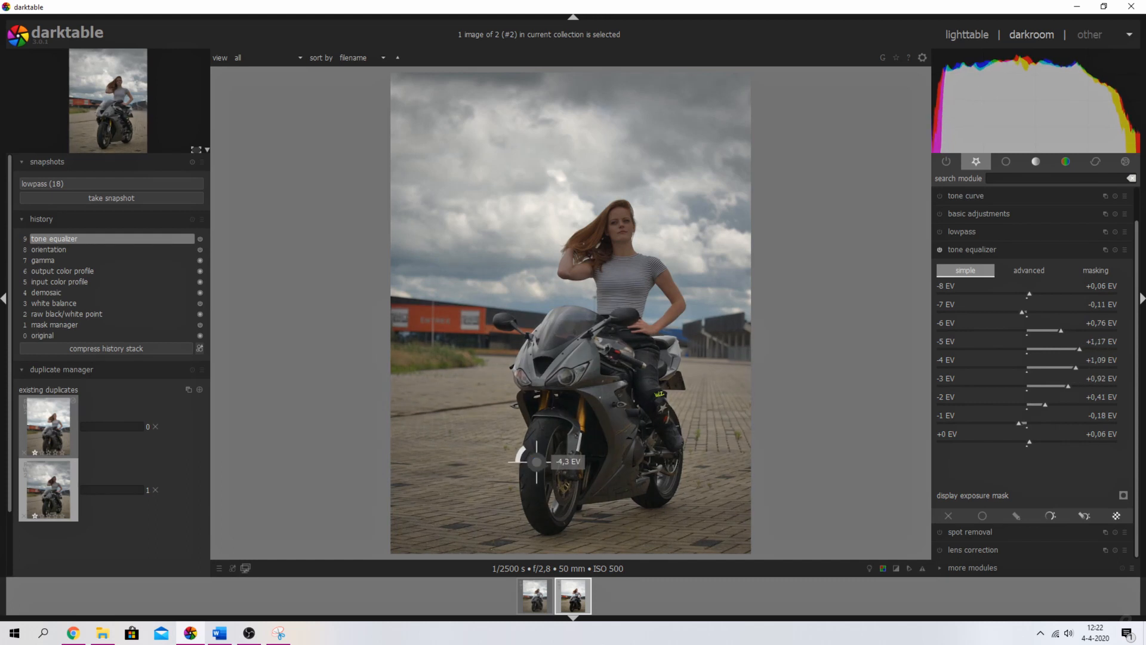
scroll(537, 460, "up", 3)
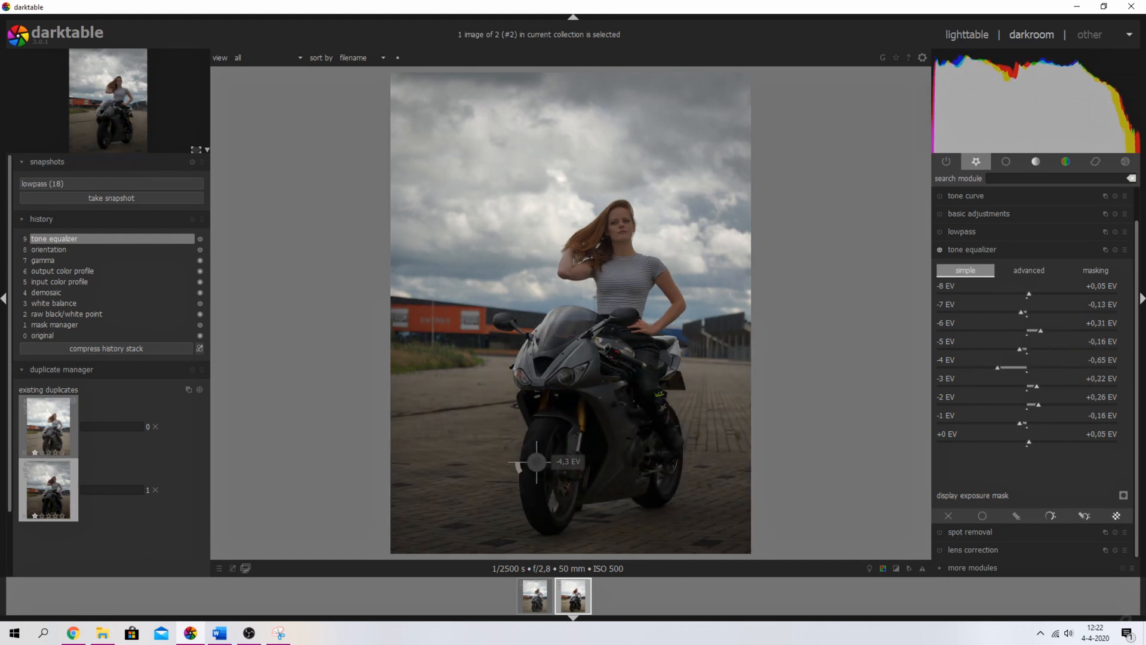
scroll(537, 460, "up", 5)
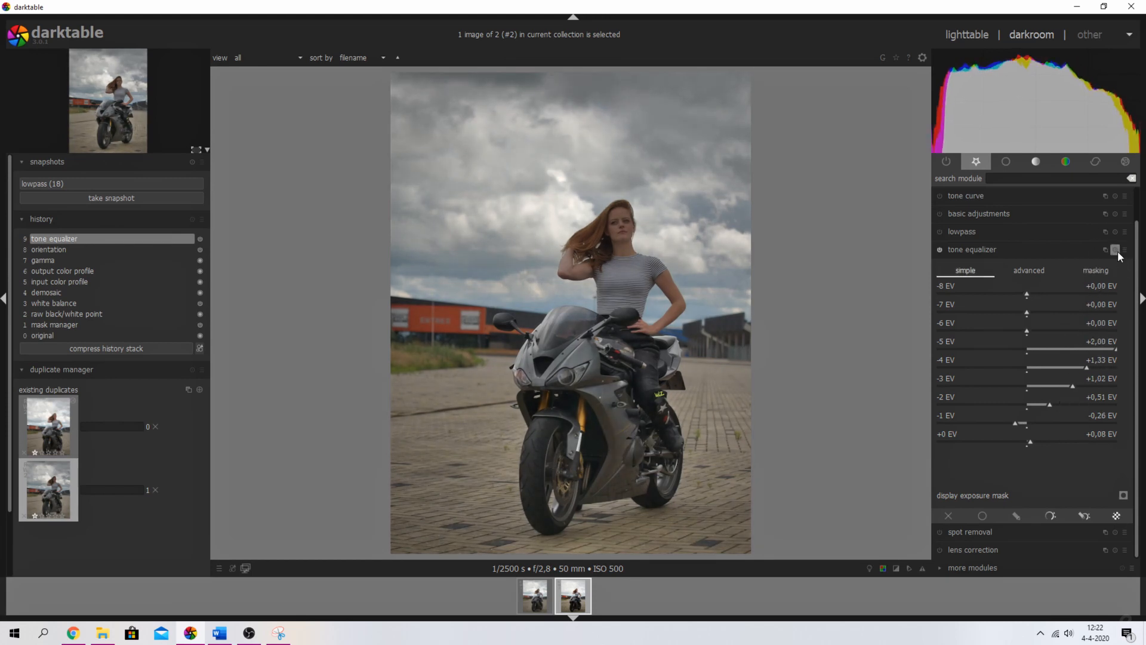
left_click(1115, 249)
- Retry the shadow boost on the motorbike, ending with all nine bands back at +0,00 EV
scroll(528, 470, "up", 4)
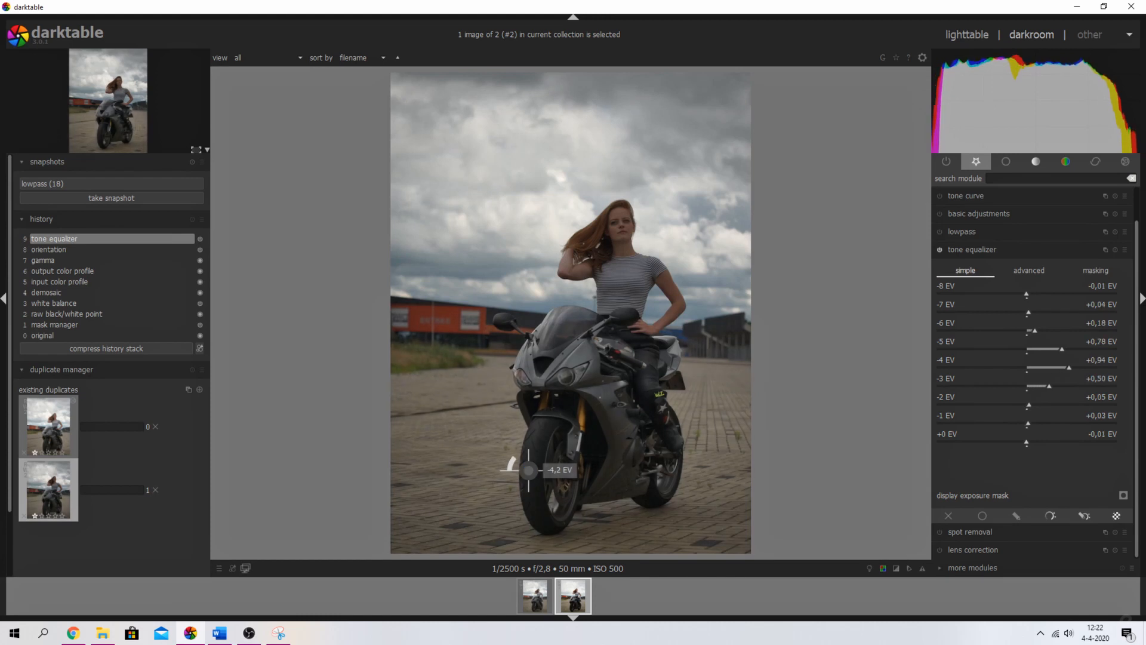
scroll(529, 470, "up", 4)
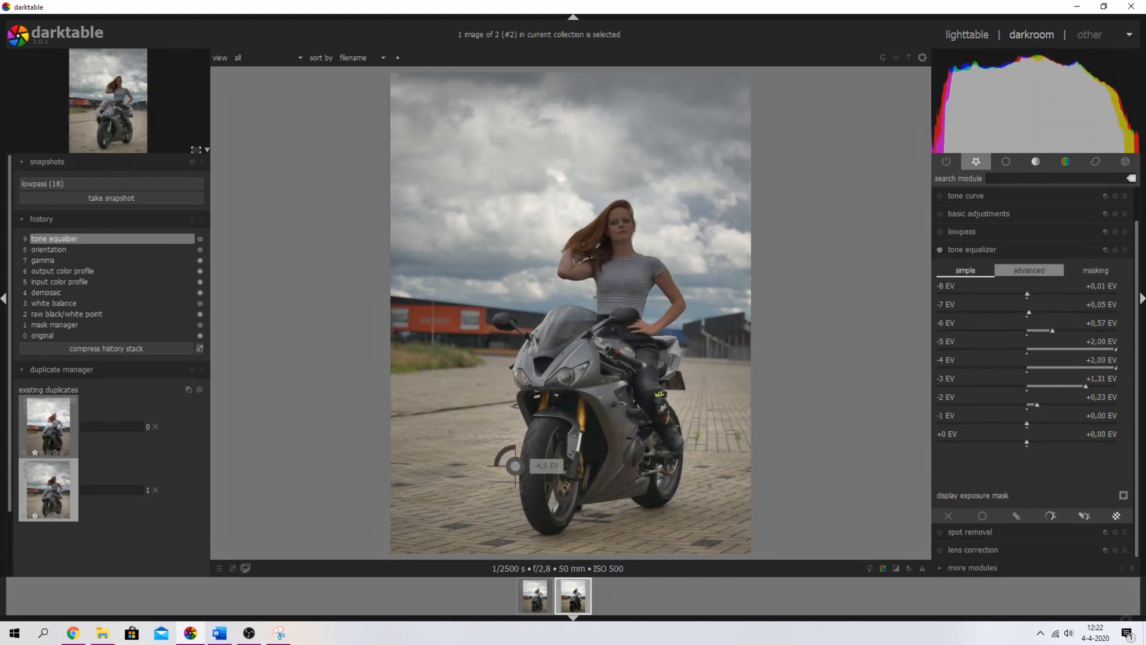
left_click(1114, 249)
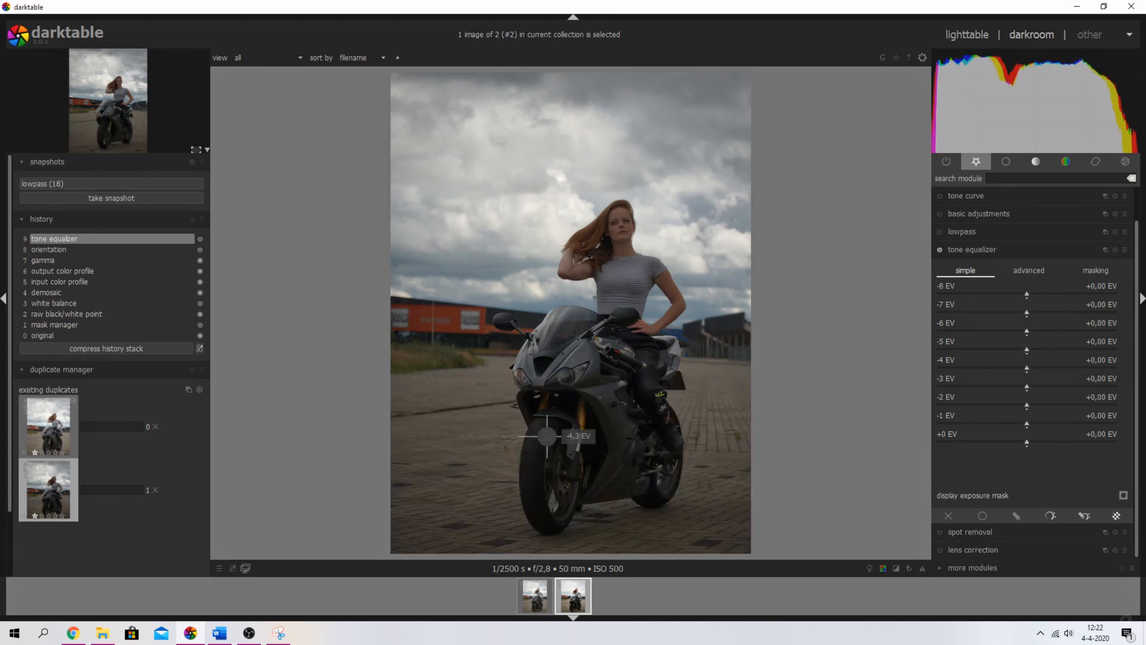
scroll(537, 476, "up", 4)
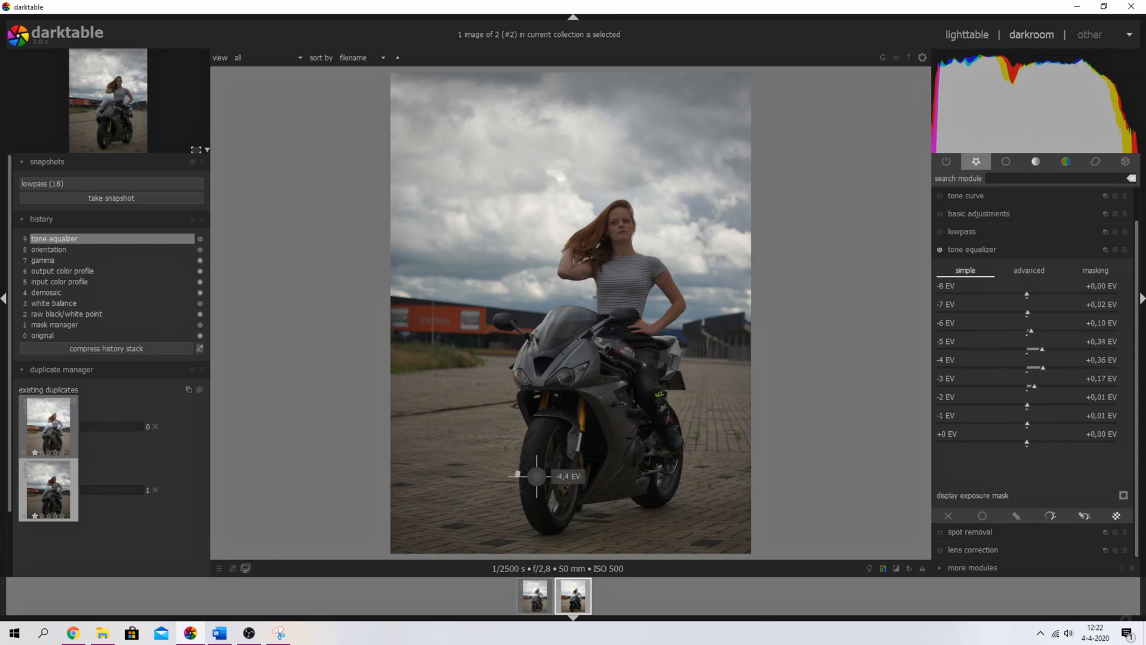
scroll(537, 476, "up", 4)
scroll(537, 475, "up", 6)
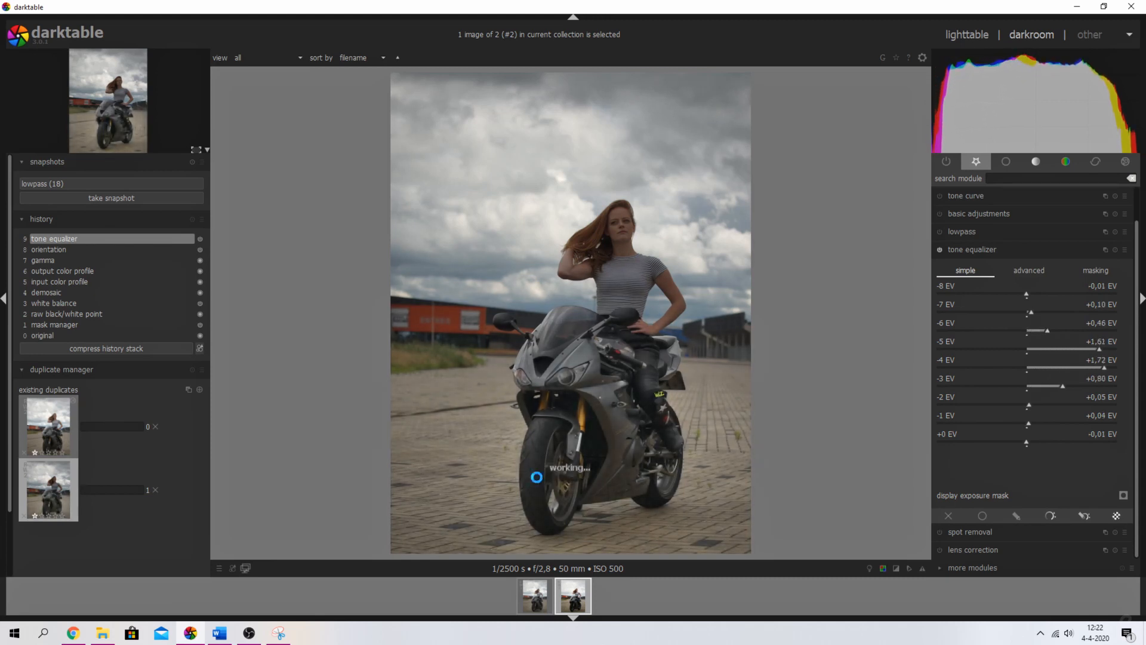
scroll(547, 414, "down", 10)
scroll(546, 415, "up", 15)
scroll(545, 409, "down", 4)
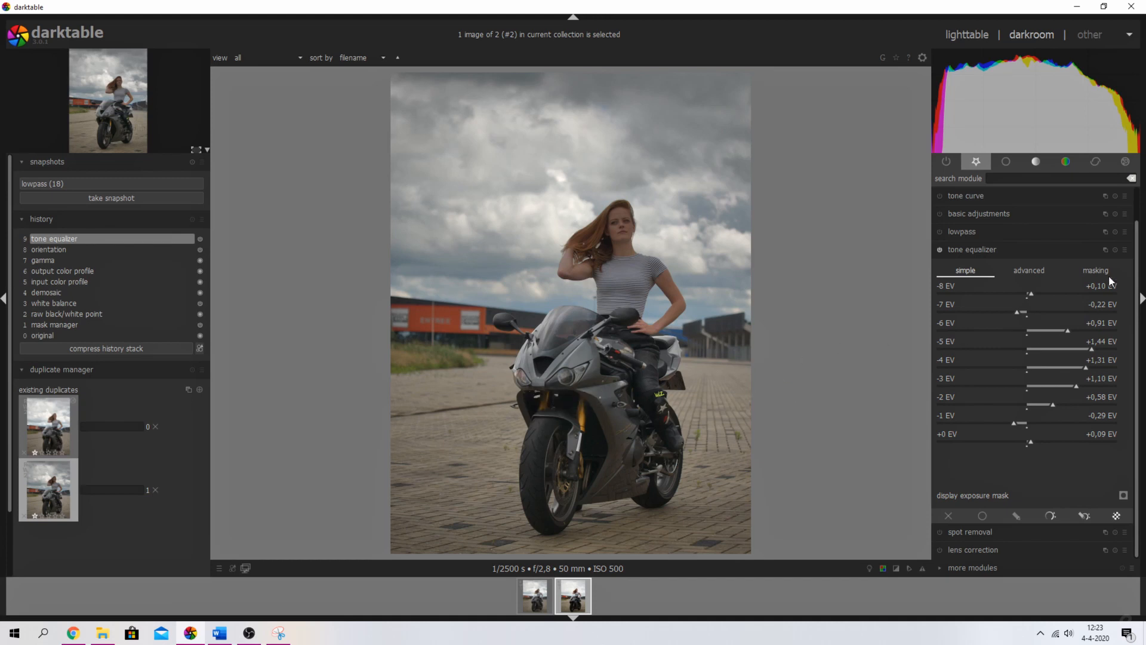
left_click(1114, 250)
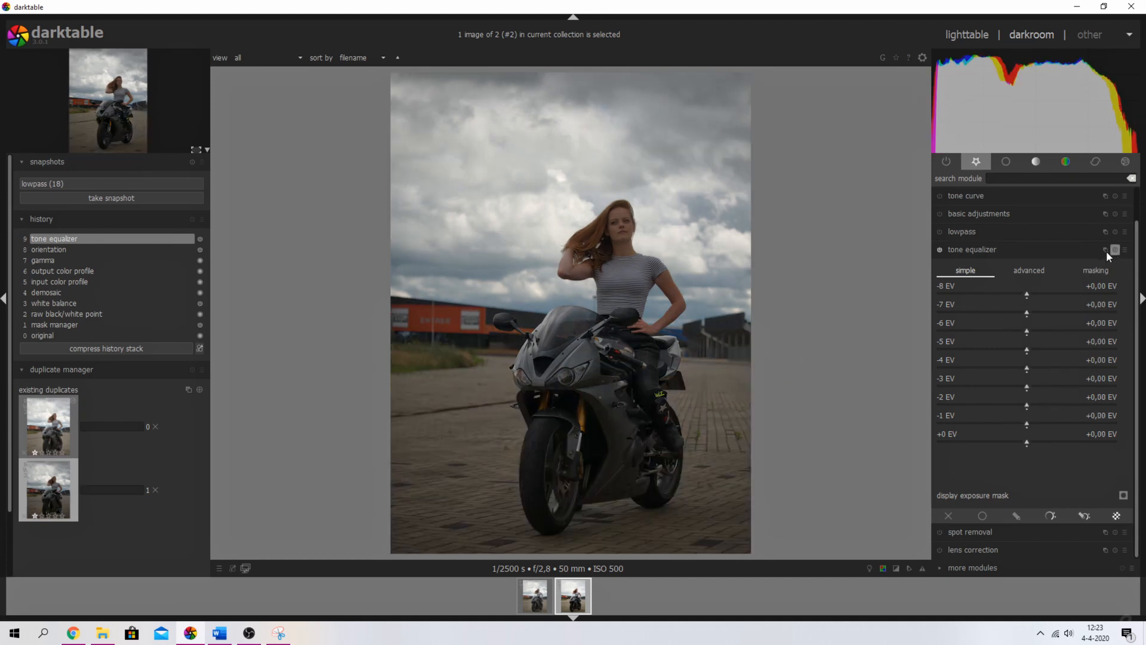
- Nudge the -4 EV node on the equalizer curve, then view the masking settings
left_click(1025, 271)
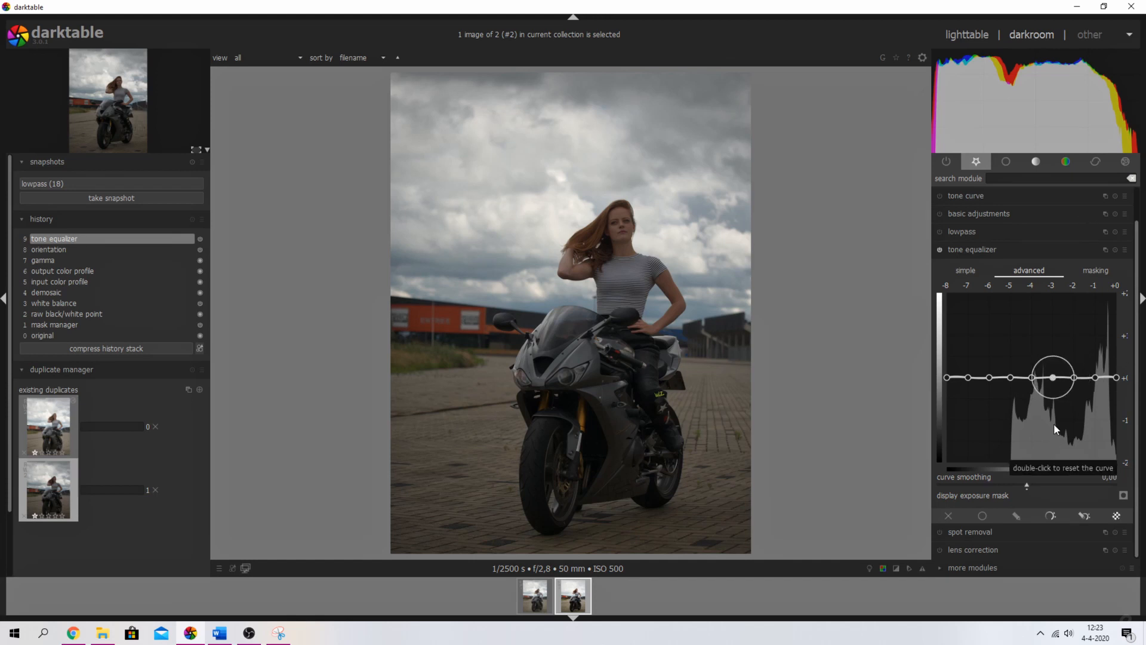
left_click_drag(1031, 376, 1028, 323)
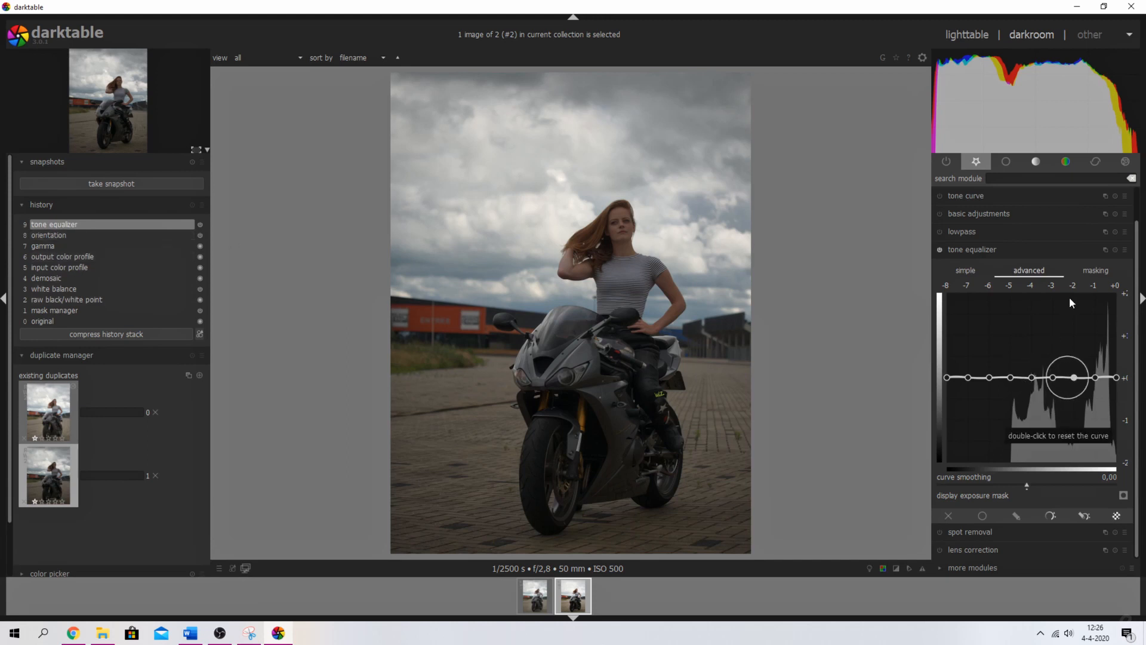
left_click(1094, 270)
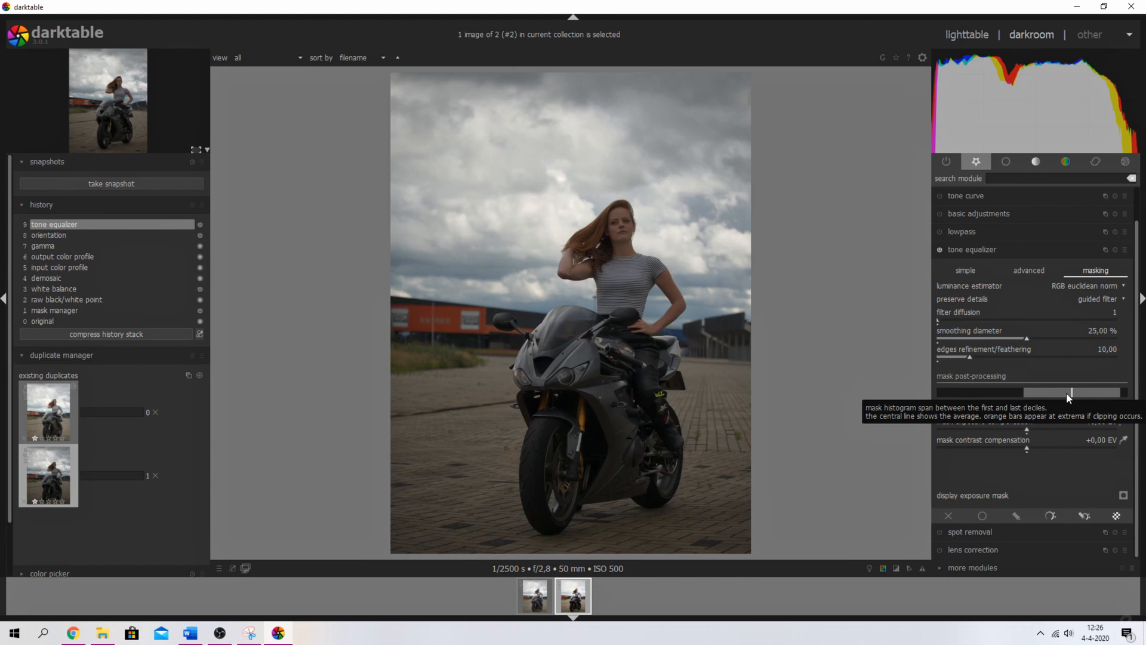
- Set the mask exposure compensation to -1,09 EV and recheck the curve graph
left_click(1028, 272)
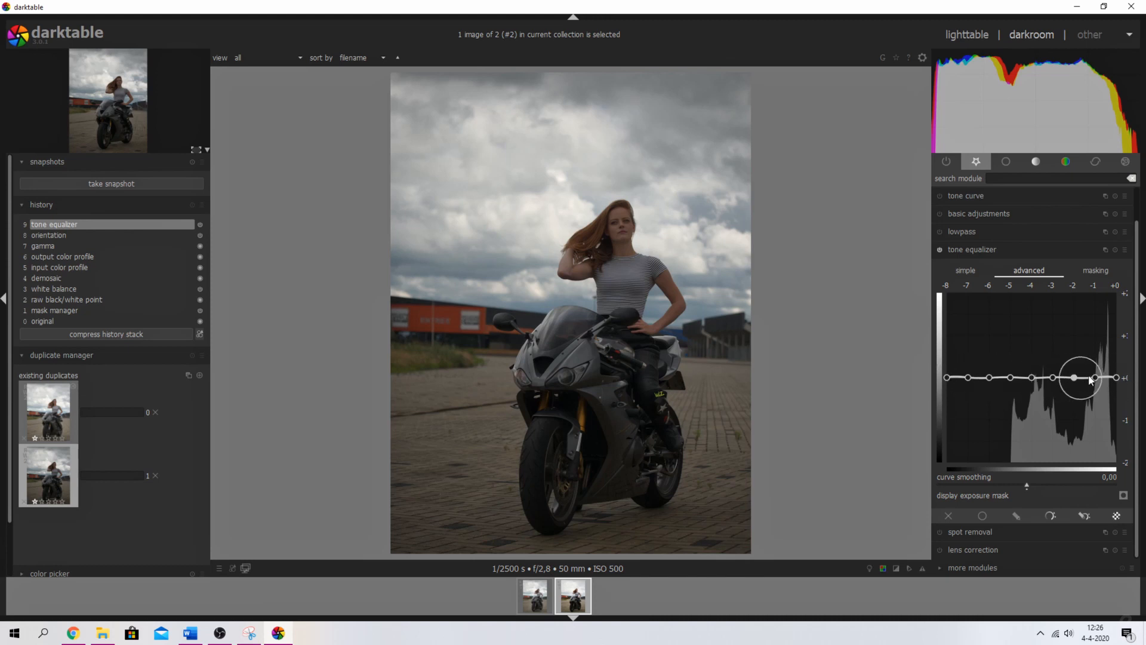
left_click(1094, 269)
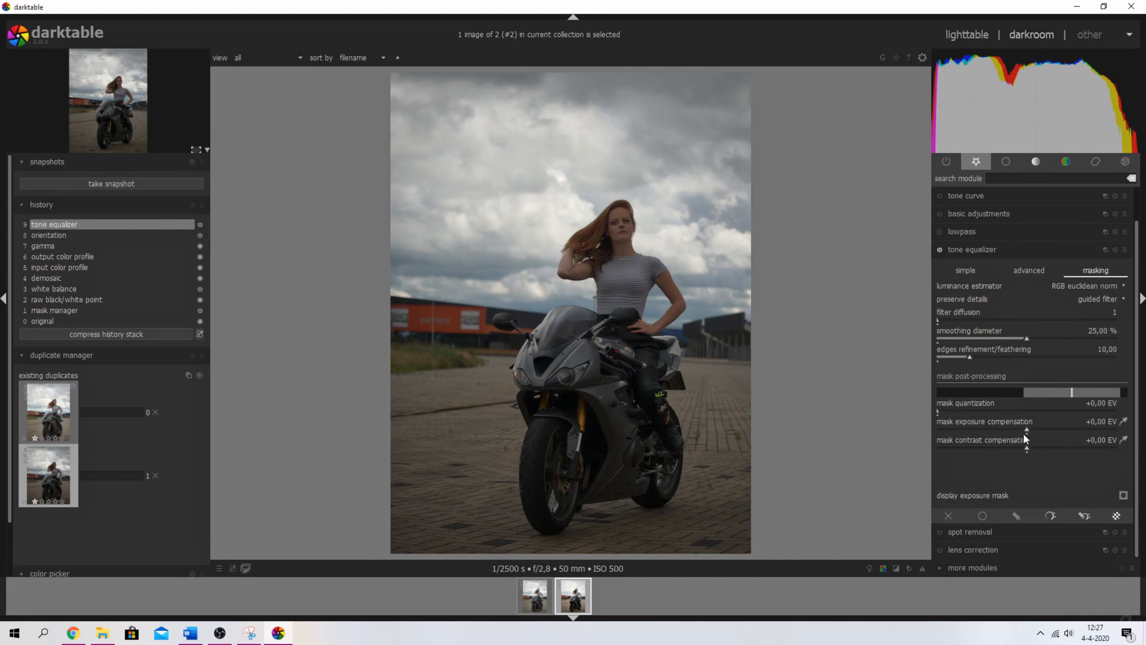
left_click_drag(1026, 428, 1001, 428)
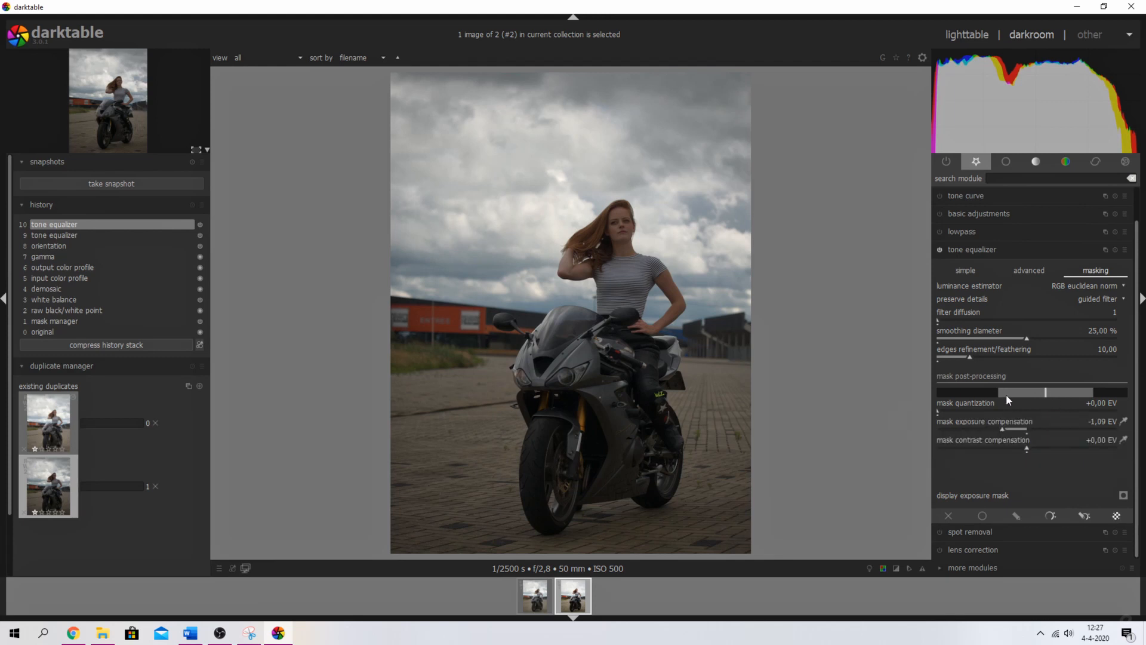
left_click(1029, 273)
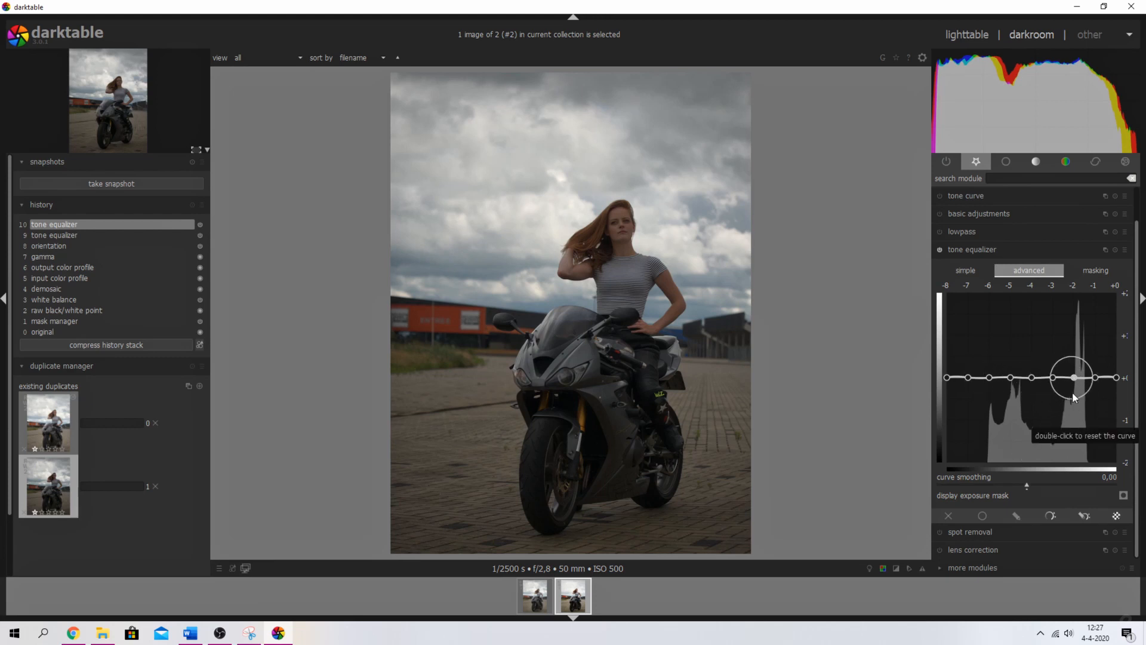
- Set mask contrast compensation to +0,56 EV and exposure compensation to -0,95 EV
left_click(1096, 270)
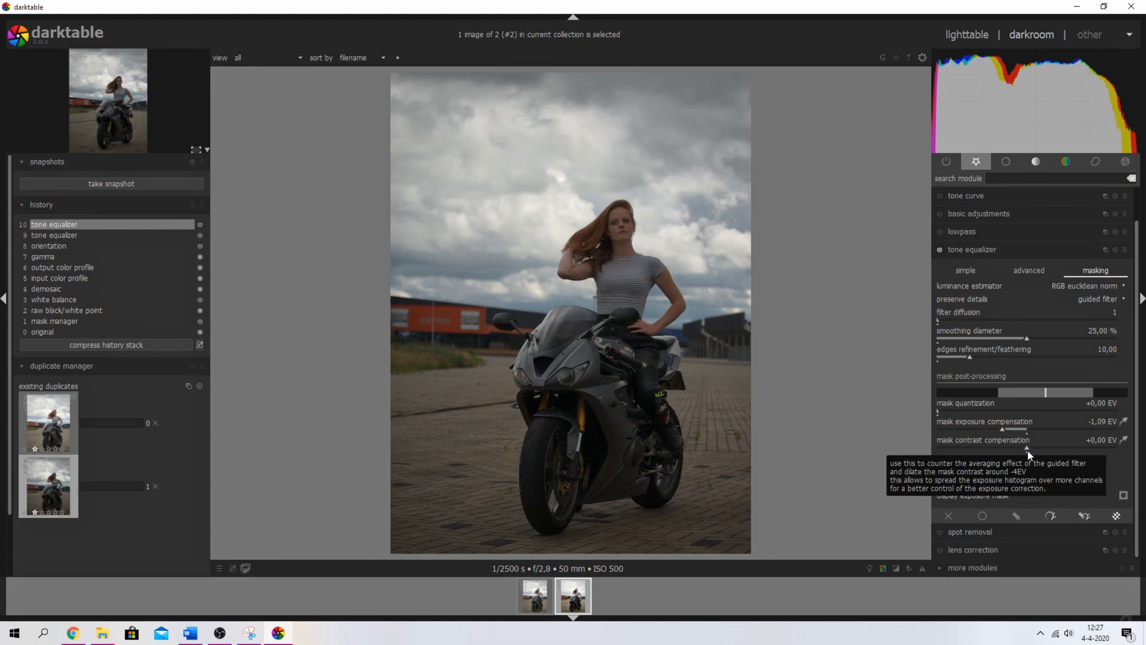
mouse_move(1026, 448)
left_mouse_down()
mouse_move(1054, 447)
mouse_move(1010, 447)
mouse_move(1036, 445)
left_mouse_up()
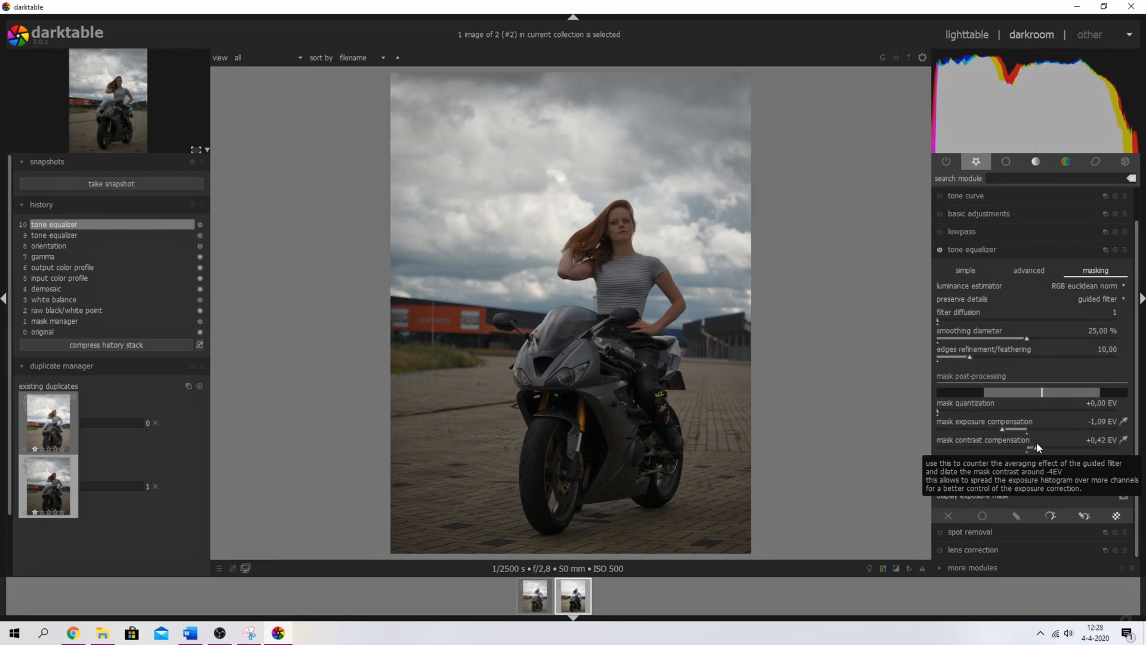
left_click(1026, 271)
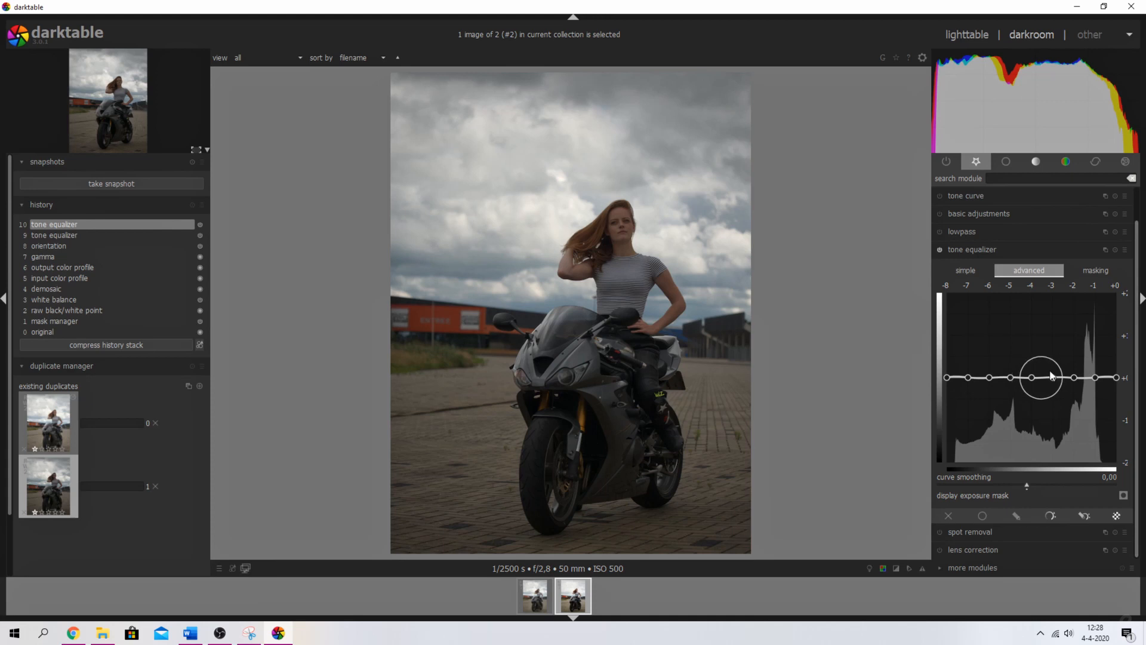
left_click(1089, 265)
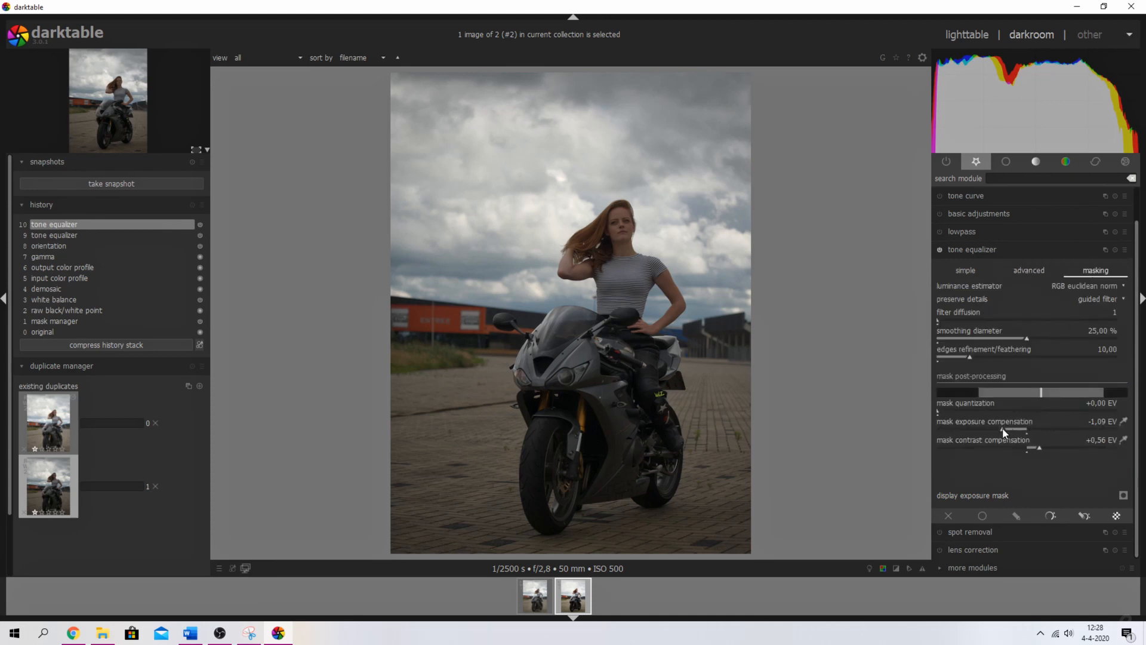
left_click(1029, 270)
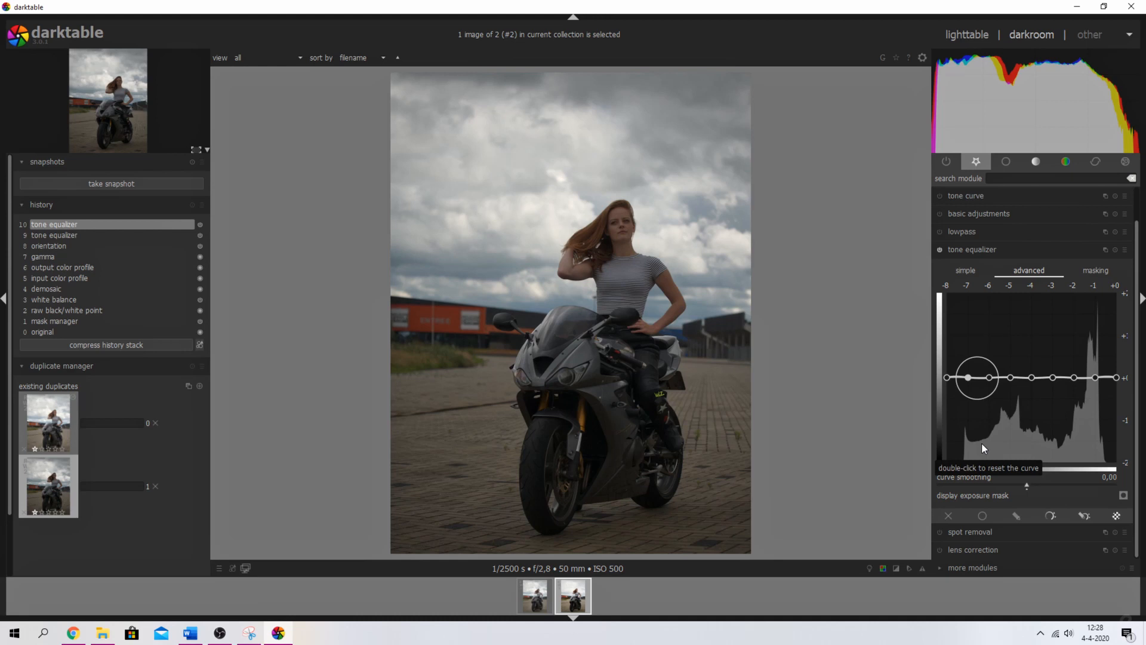
left_click(1093, 270)
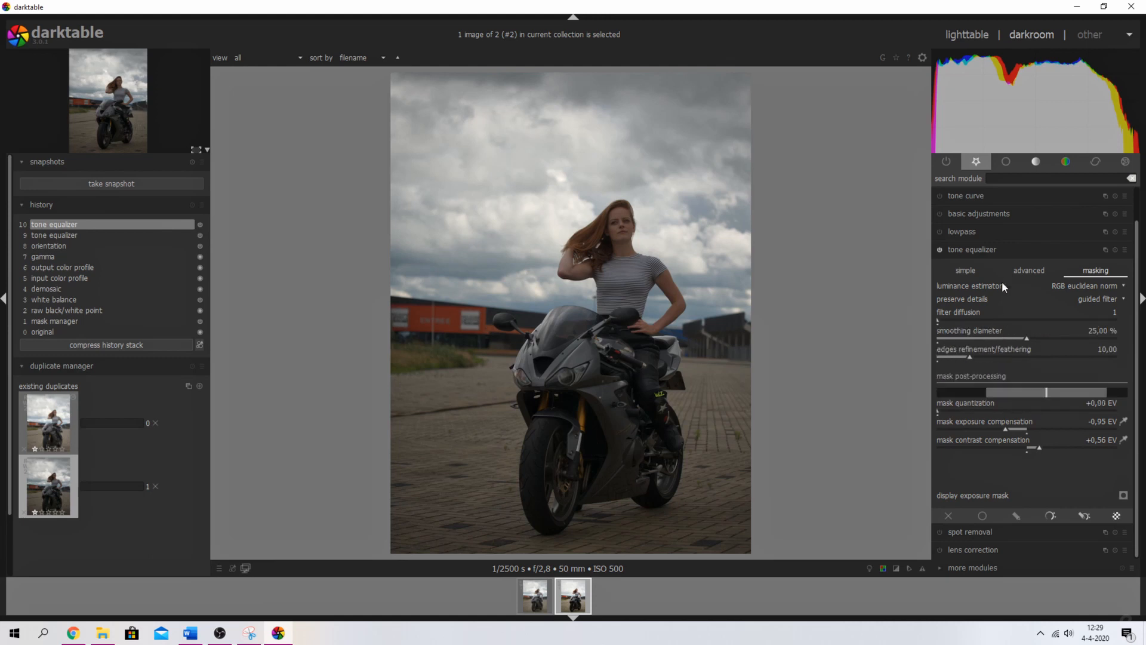
left_click(1015, 273)
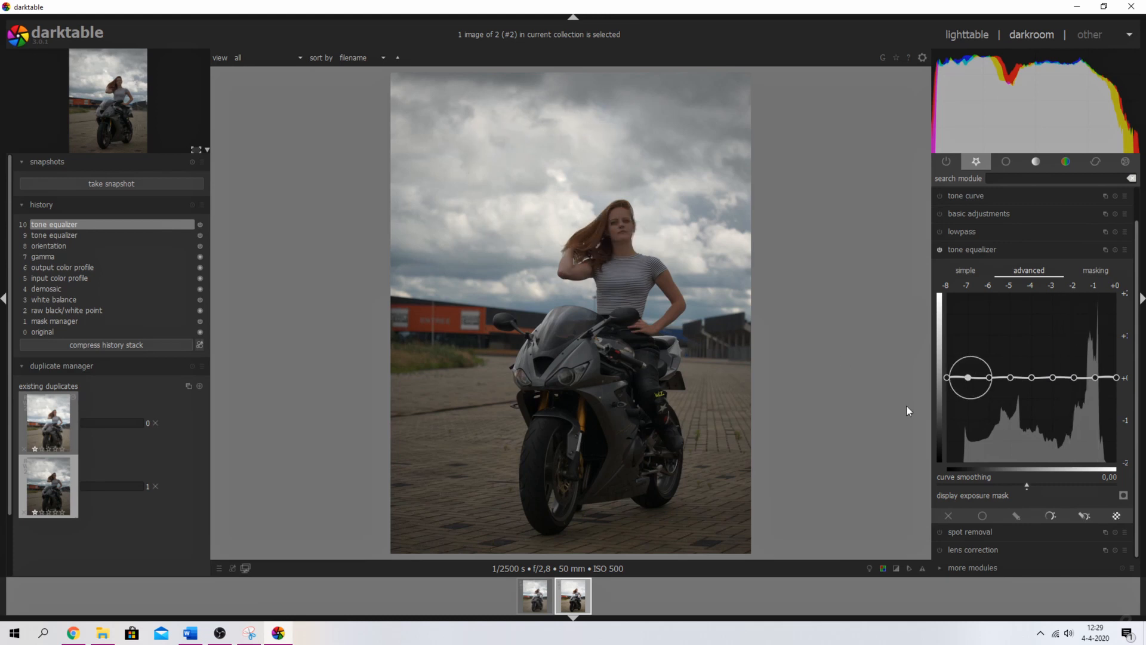
- Raise the equalizer curve from -8 to -2 EV, tapering toward the highlights
mouse_move(972, 377)
left_mouse_down()
mouse_move(973, 340)
mouse_move(1008, 354)
mouse_move(1009, 338)
mouse_move(1044, 366)
mouse_move(1040, 339)
left_mouse_up()
left_click_drag(1079, 378, 1079, 358)
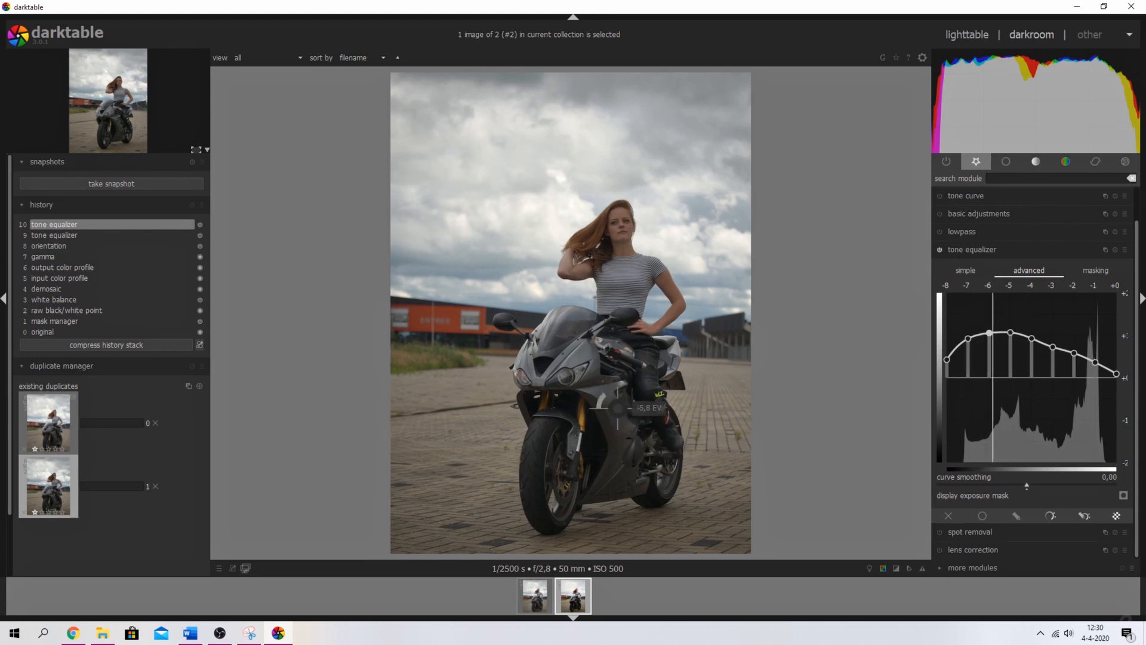
left_click_drag(991, 330, 991, 325)
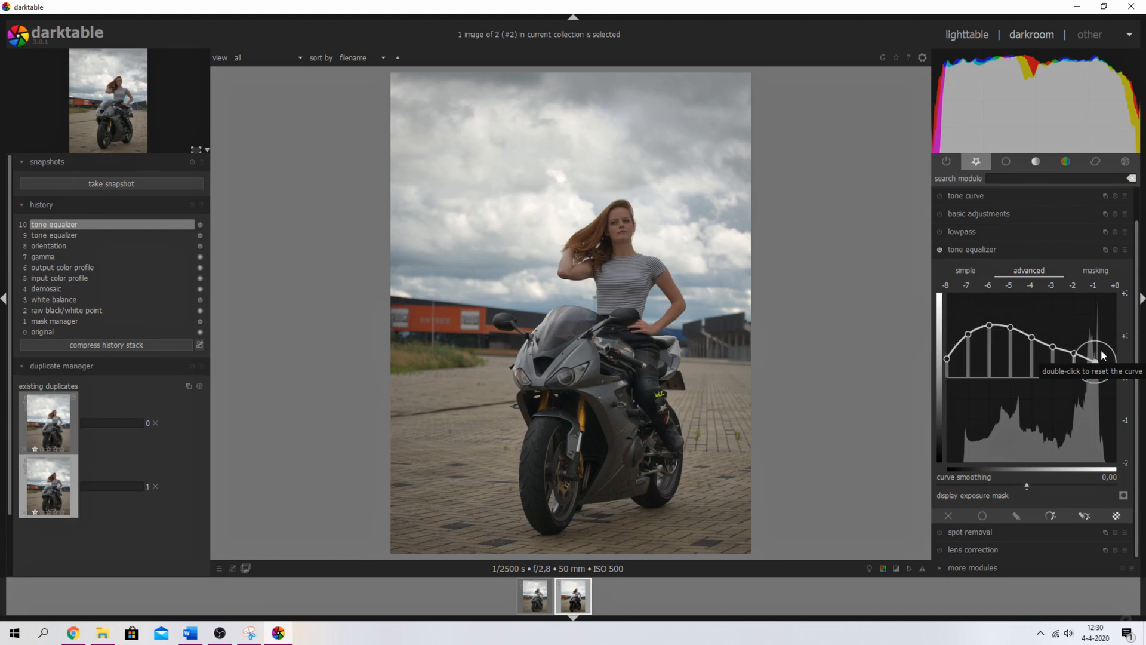
left_click_drag(1052, 357, 1026, 411)
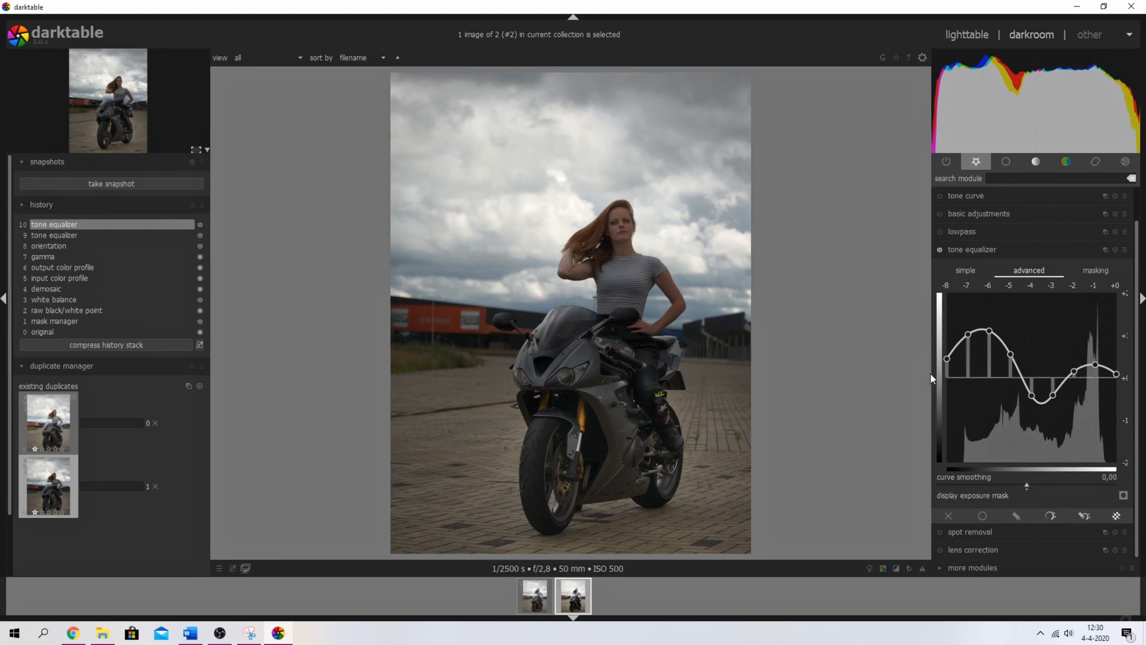
mouse_move(1032, 394)
left_mouse_down()
mouse_move(1033, 340)
mouse_move(1062, 350)
mouse_move(1069, 340)
left_mouse_up()
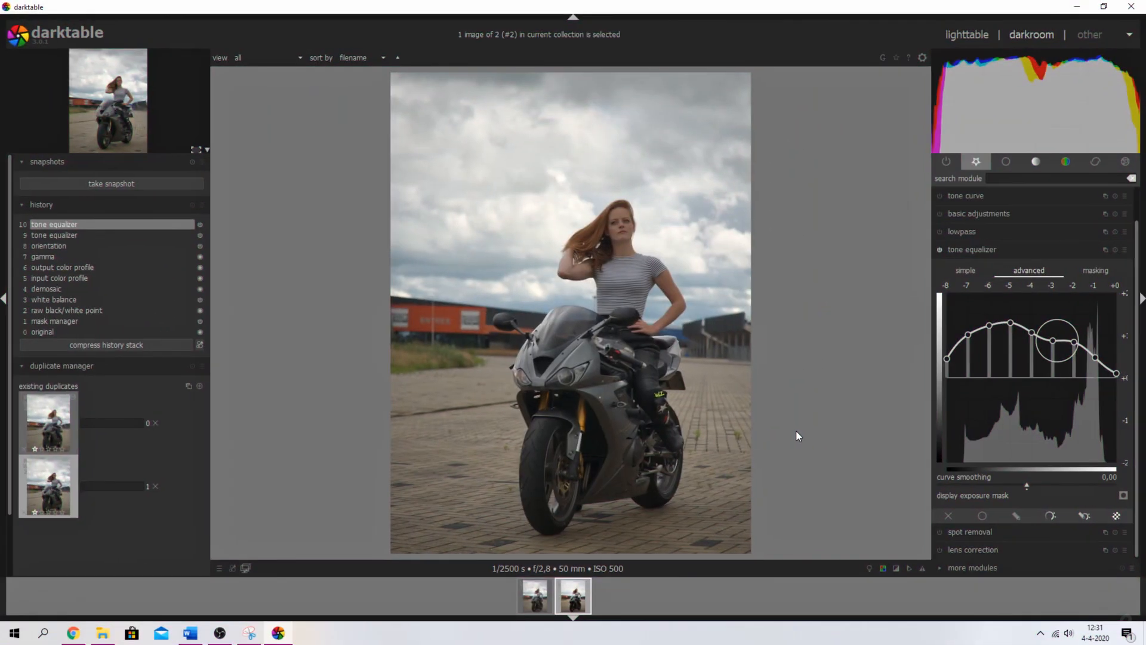
left_click(979, 247)
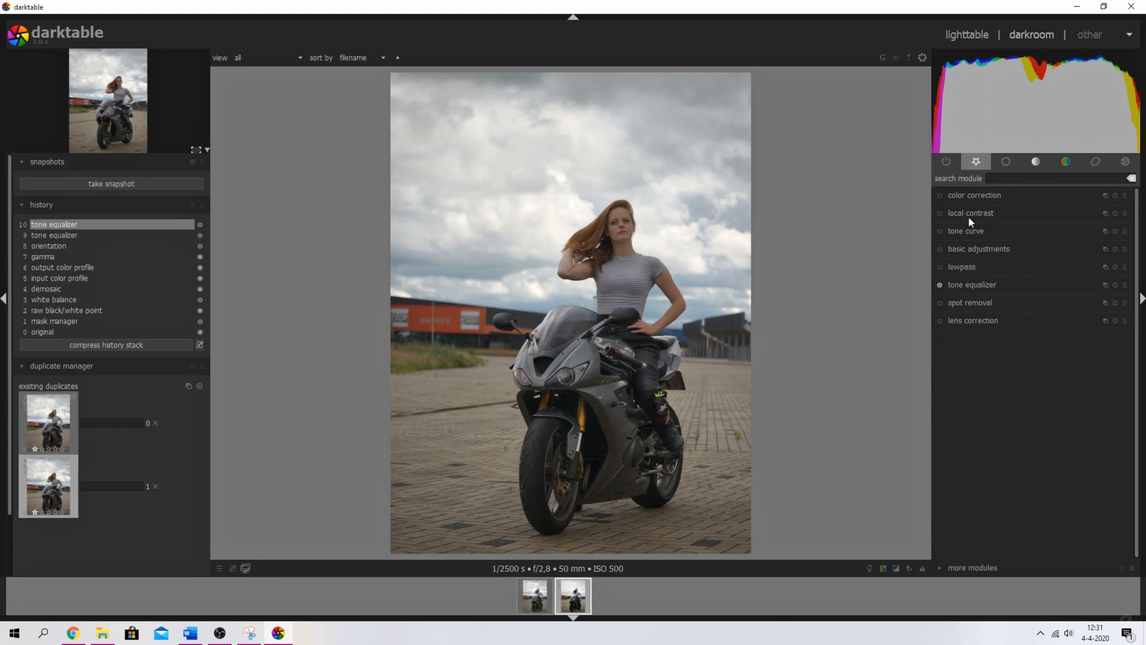
- Enable tone curve, lift it with two nodes, and lower the top point to 94,7
left_click(966, 230)
left_click(940, 196)
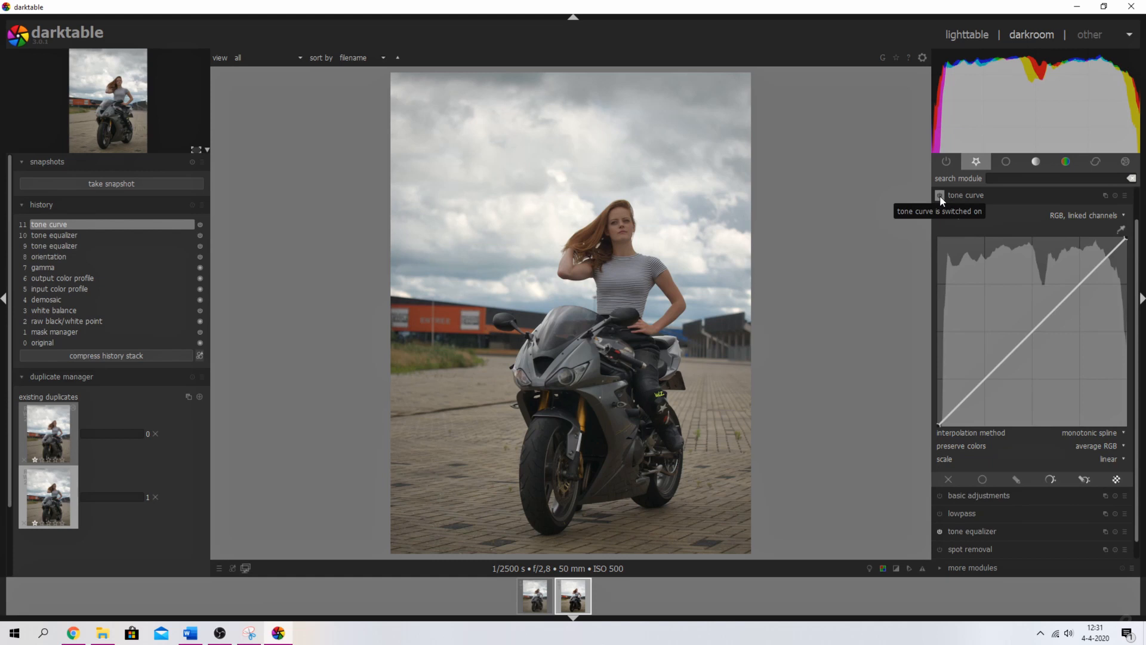
left_click_drag(980, 382, 981, 373)
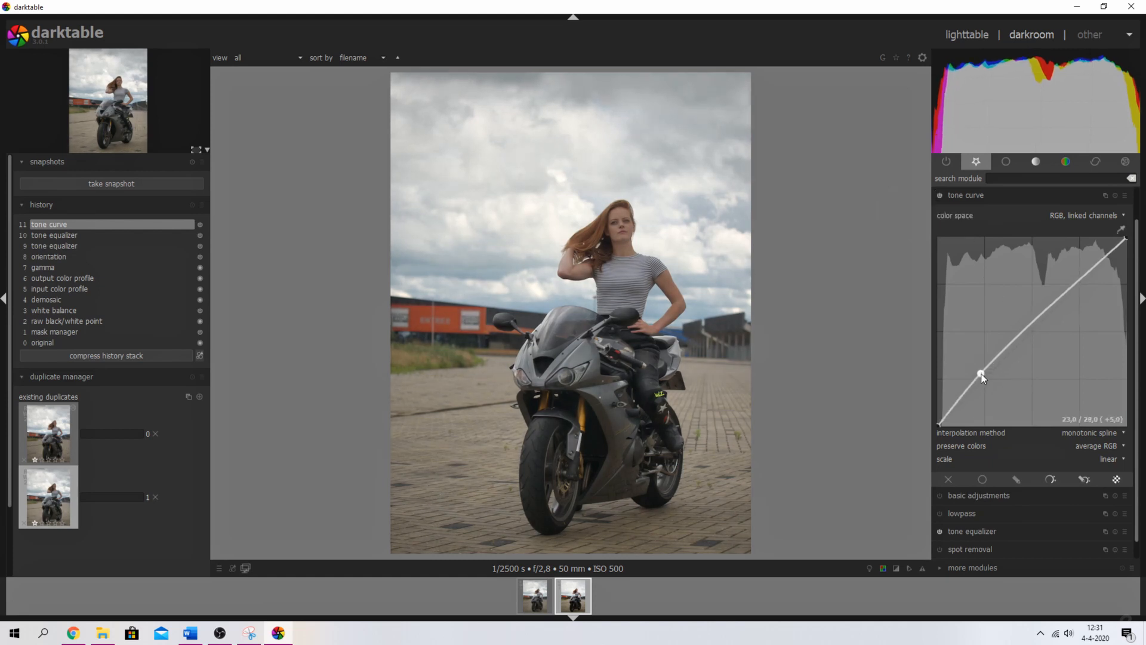
left_click_drag(1051, 305, 1046, 290)
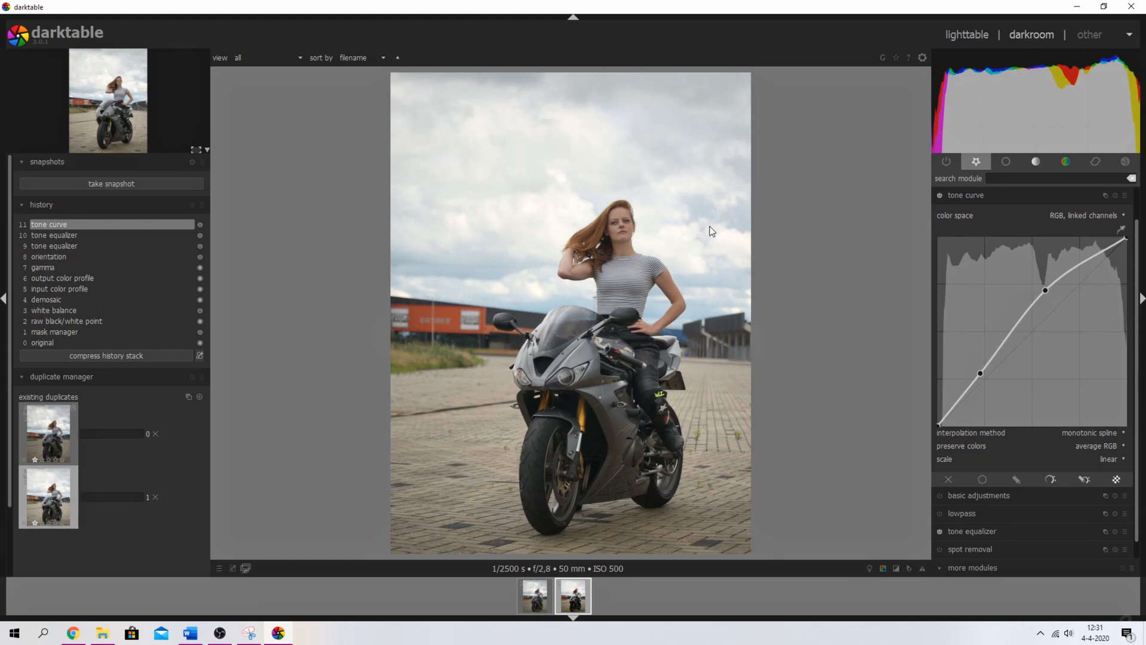
left_click(897, 569)
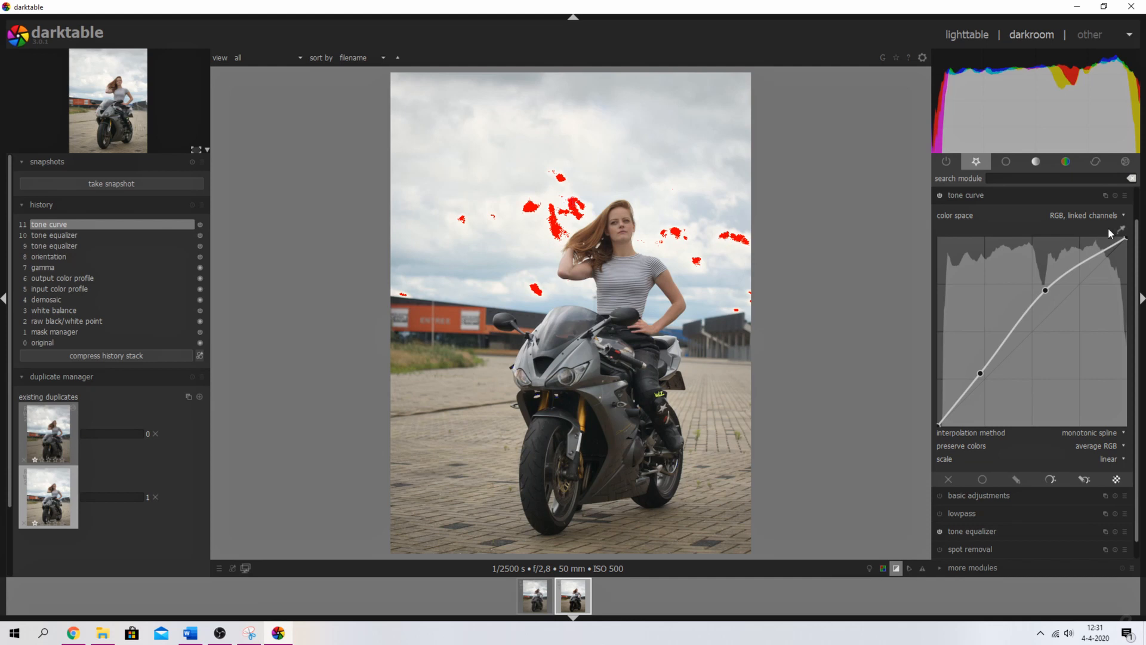
left_click_drag(1125, 240, 1128, 251)
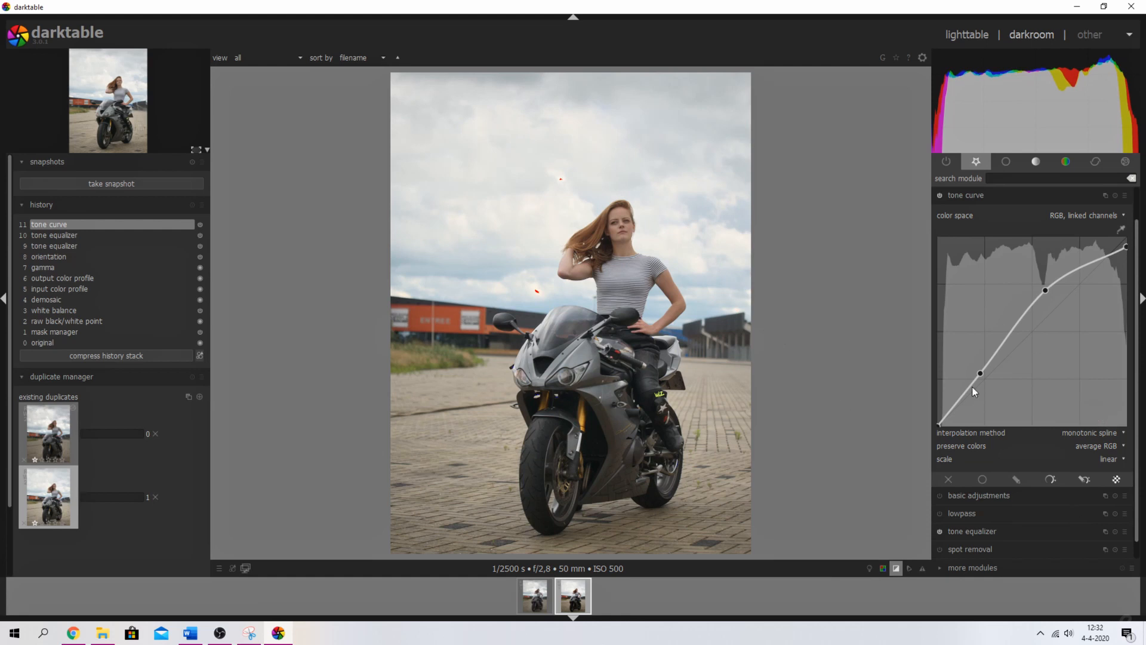
- Create a second tone curve instance and enable drawn-mask blending on it
left_click(1103, 194)
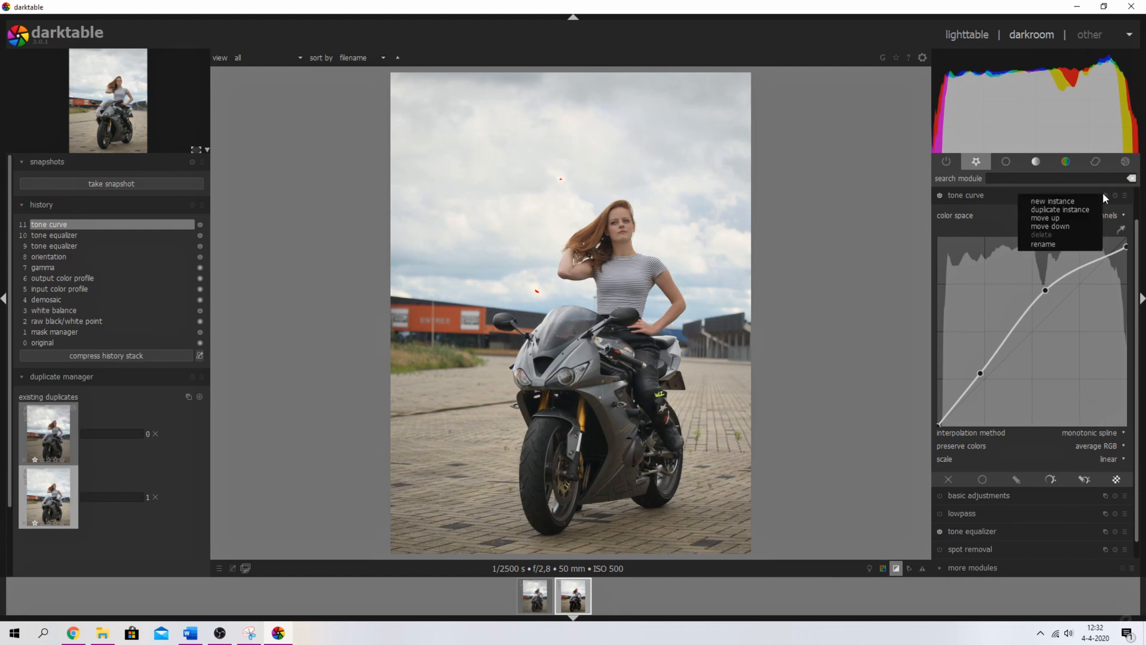
left_click(1050, 203)
scroll(1138, 332, "up", 2)
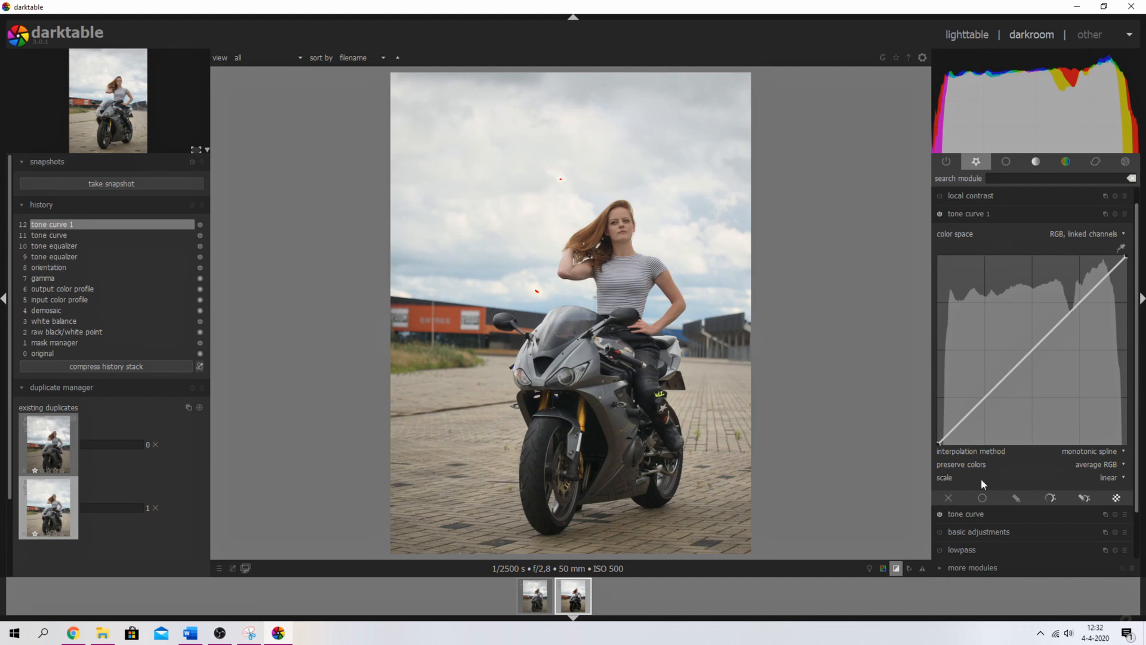
left_click(1016, 499)
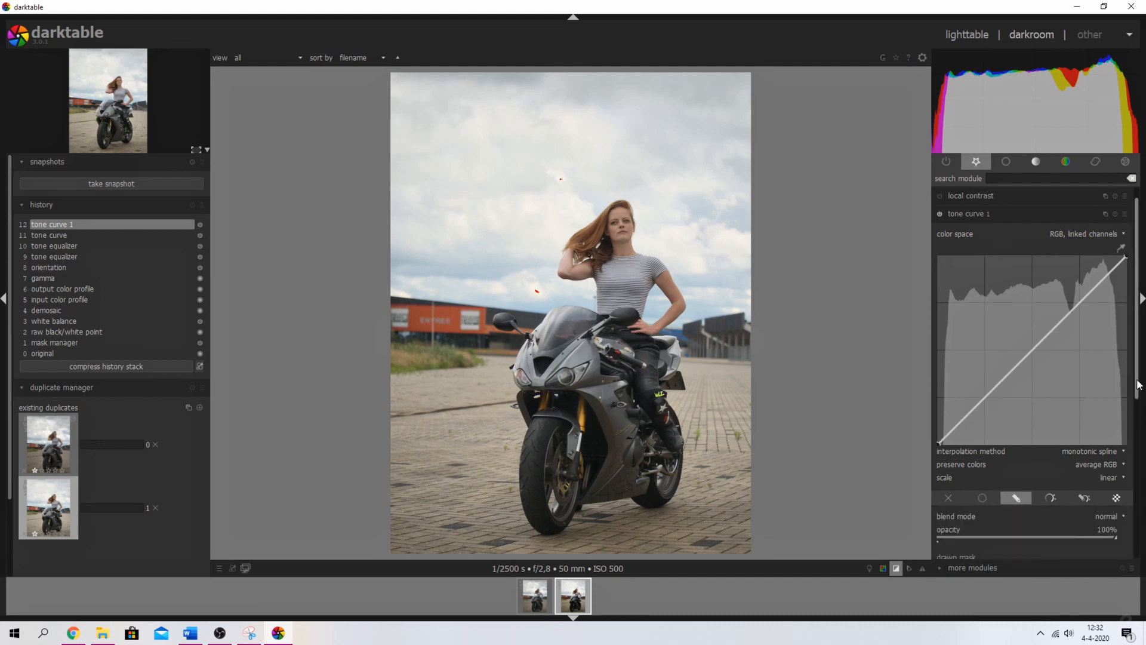
scroll(1138, 437, "down", 2)
scroll(1139, 437, "down", 3)
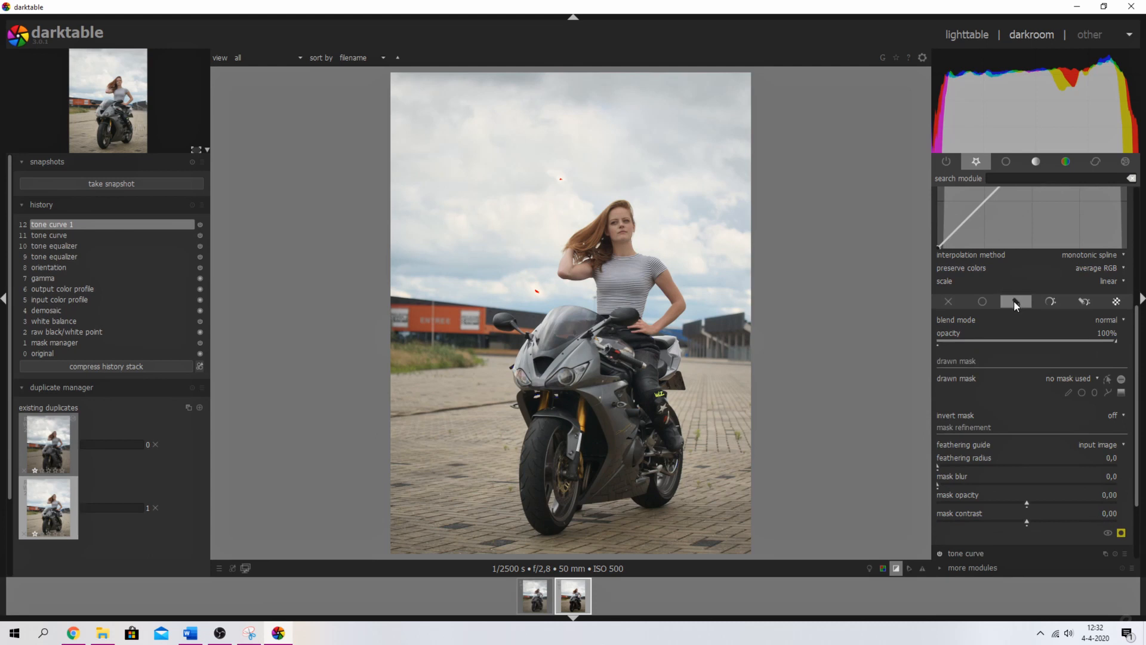
- Draw an ellipse mask on the face, then shorten, rotate and move it up
left_click(1095, 392)
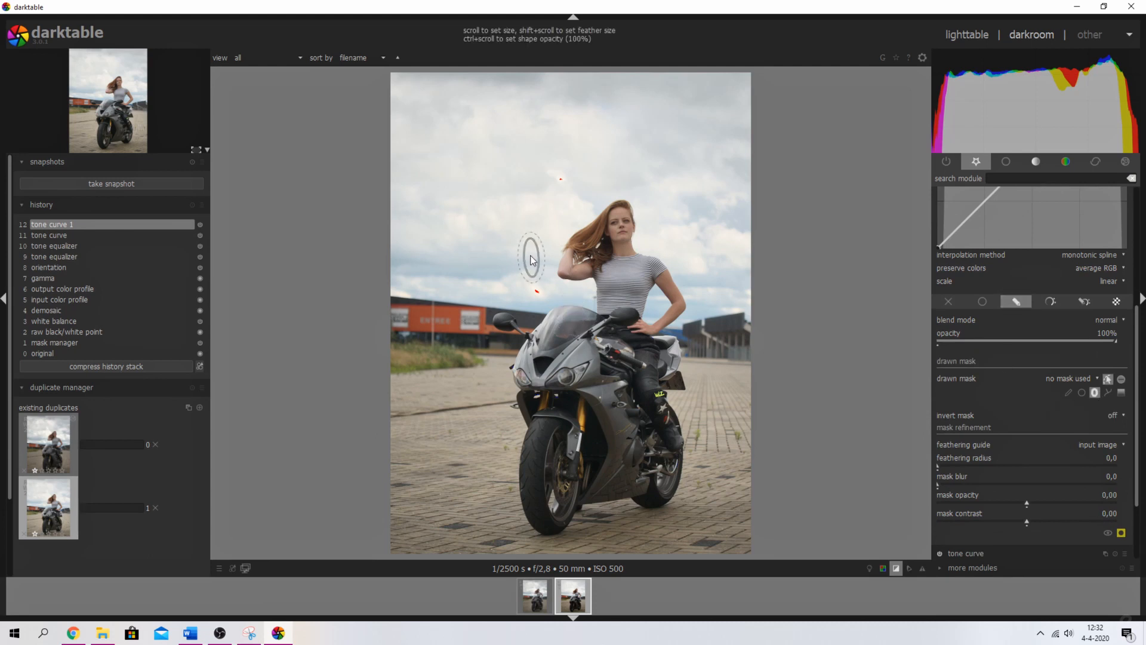
left_click(622, 235)
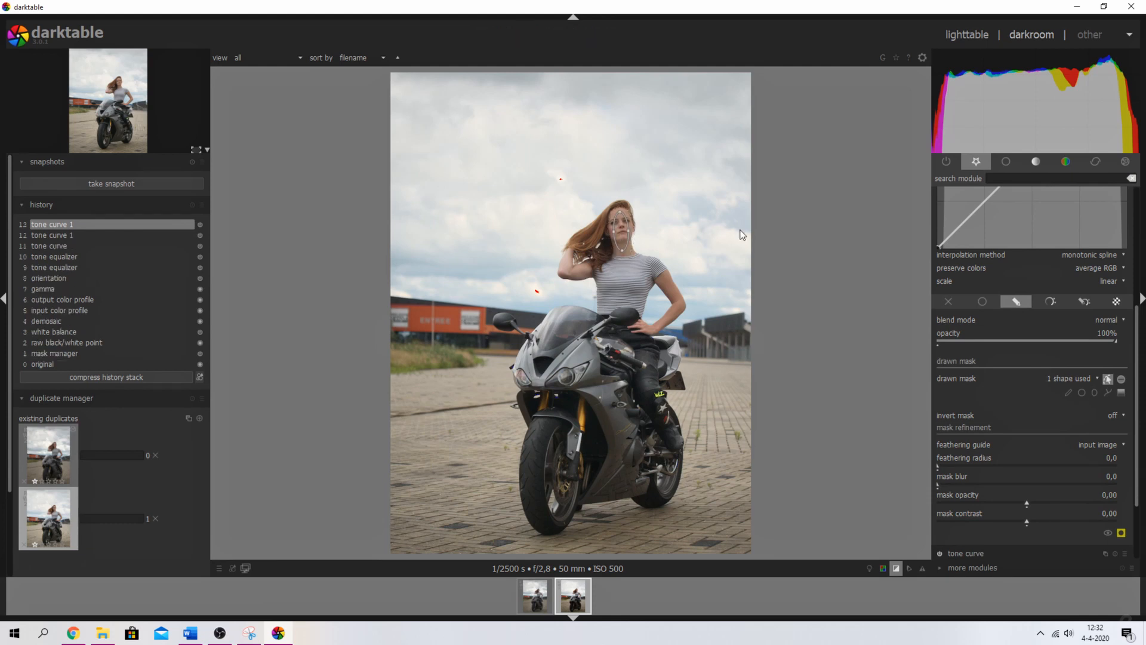
scroll(747, 231, "up", 2)
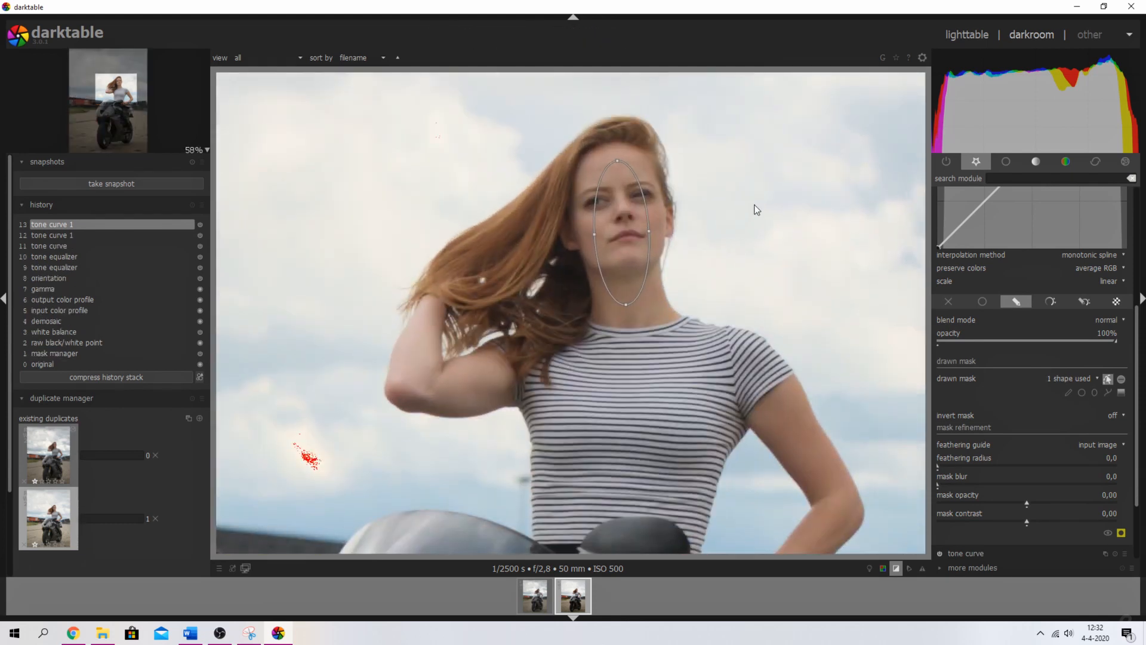
left_click_drag(618, 160, 622, 166)
mouse_move(618, 167)
left_mouse_down()
mouse_move(563, 172)
mouse_move(667, 386)
mouse_move(699, 331)
mouse_move(575, 191)
mouse_move(620, 172)
left_mouse_up()
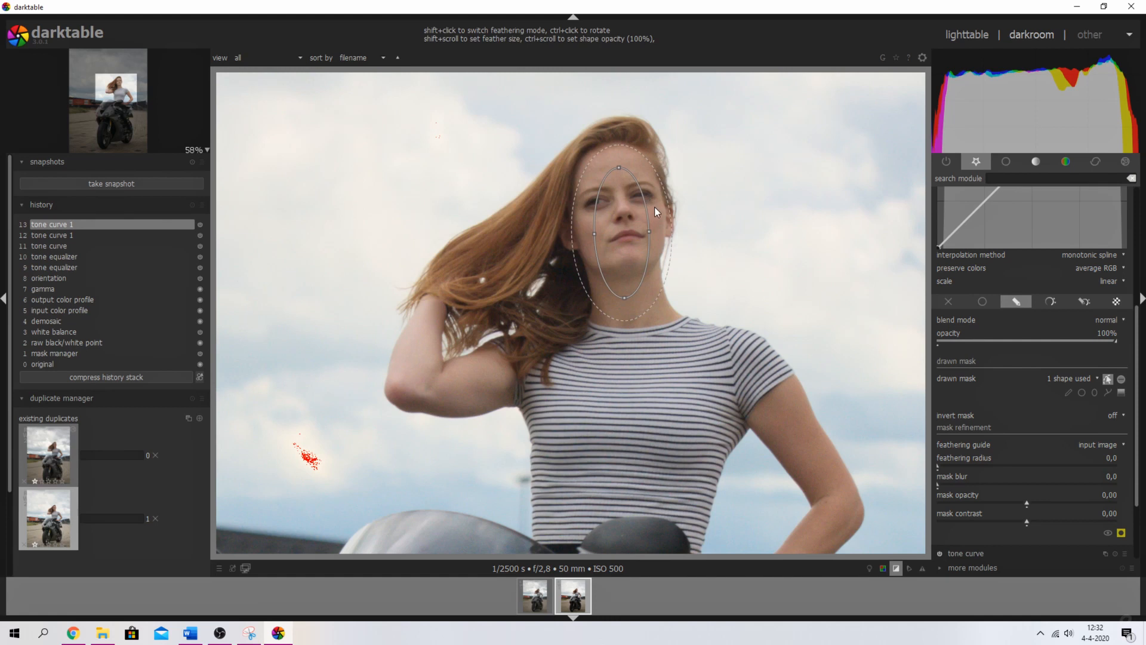
scroll(654, 206, "down", 2)
scroll(655, 206, "down", 1)
left_click_drag(625, 234, 621, 226)
scroll(843, 255, "down", 1)
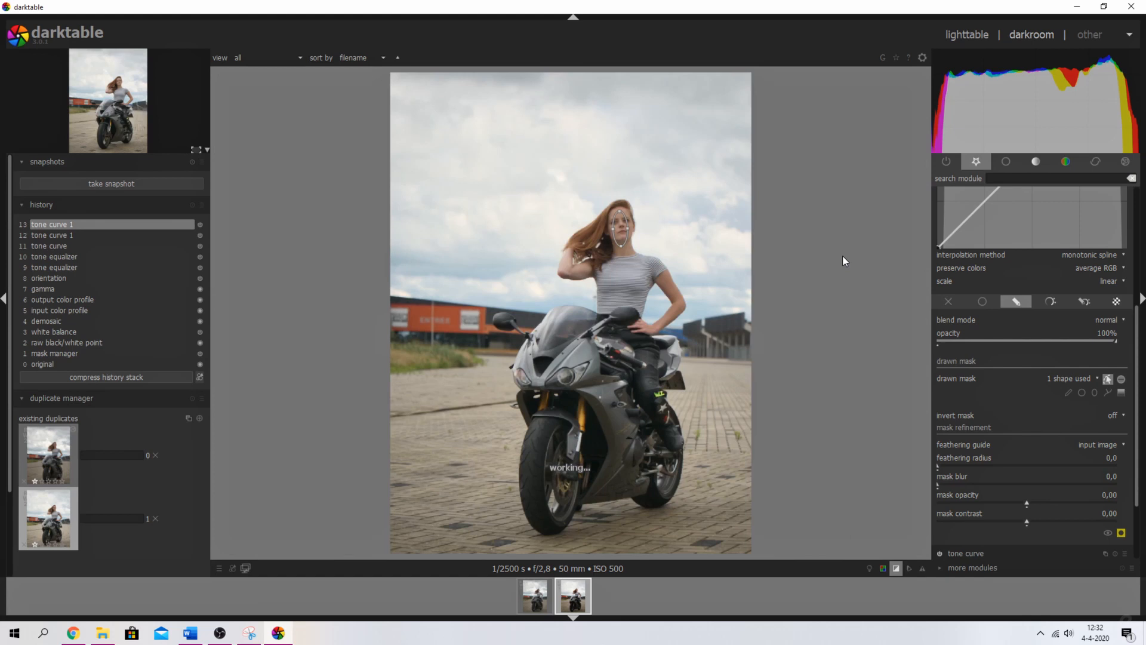
left_click_drag(1137, 364, 1135, 257)
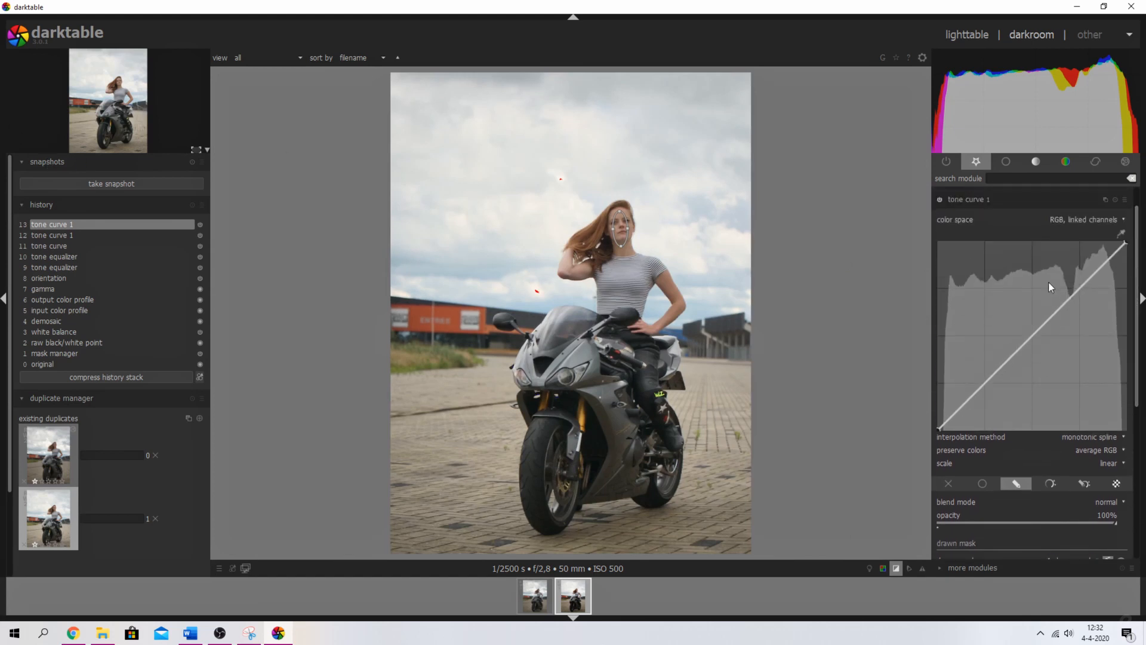
- Add a point to tone curve 1 and lift it slightly to brighten the face
left_click(1030, 332)
left_click_drag(1029, 330, 1024, 327)
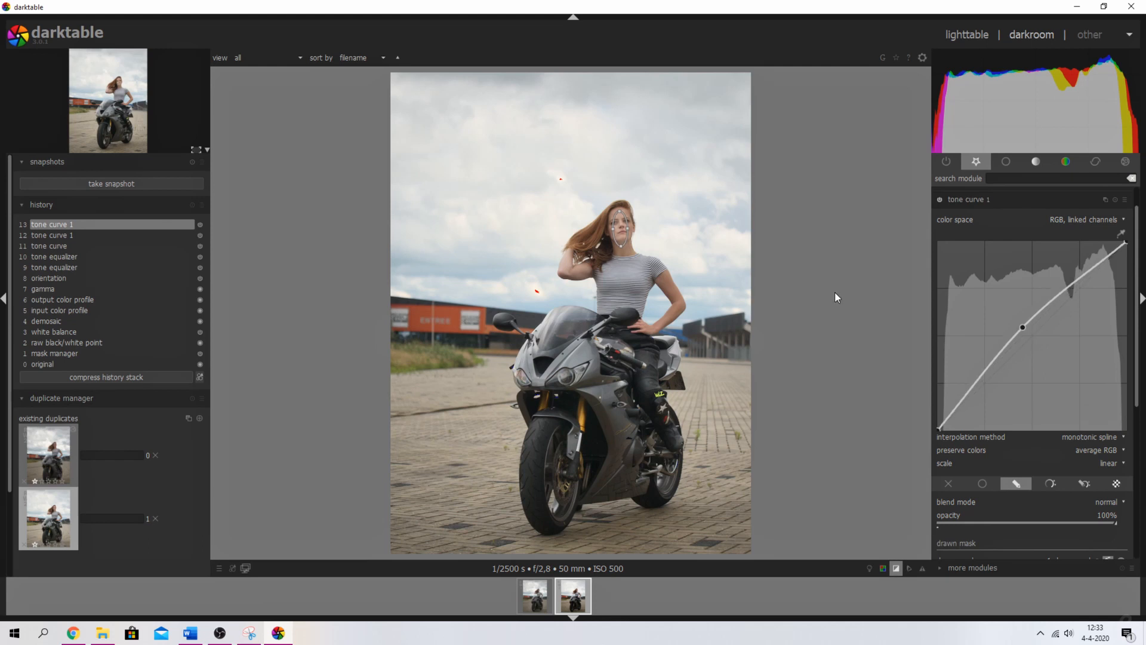
scroll(1123, 382, "down", 5)
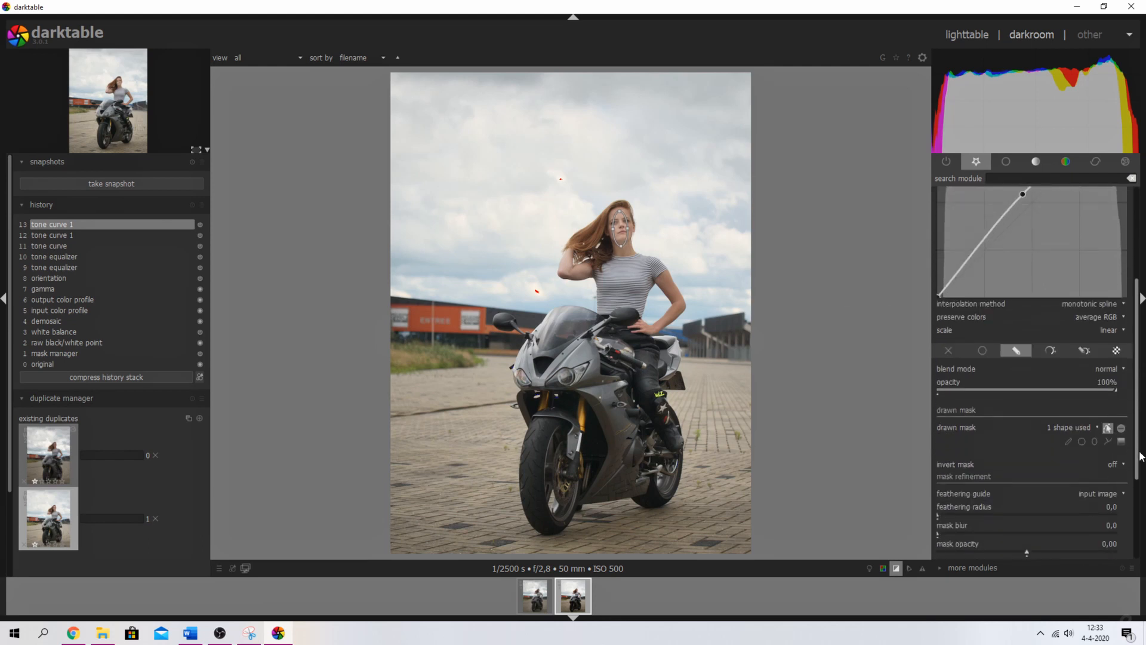
- Hide the mask outline, set feathering radius to 33,1, and switch tone curve 1 off to compare
left_click(1109, 427)
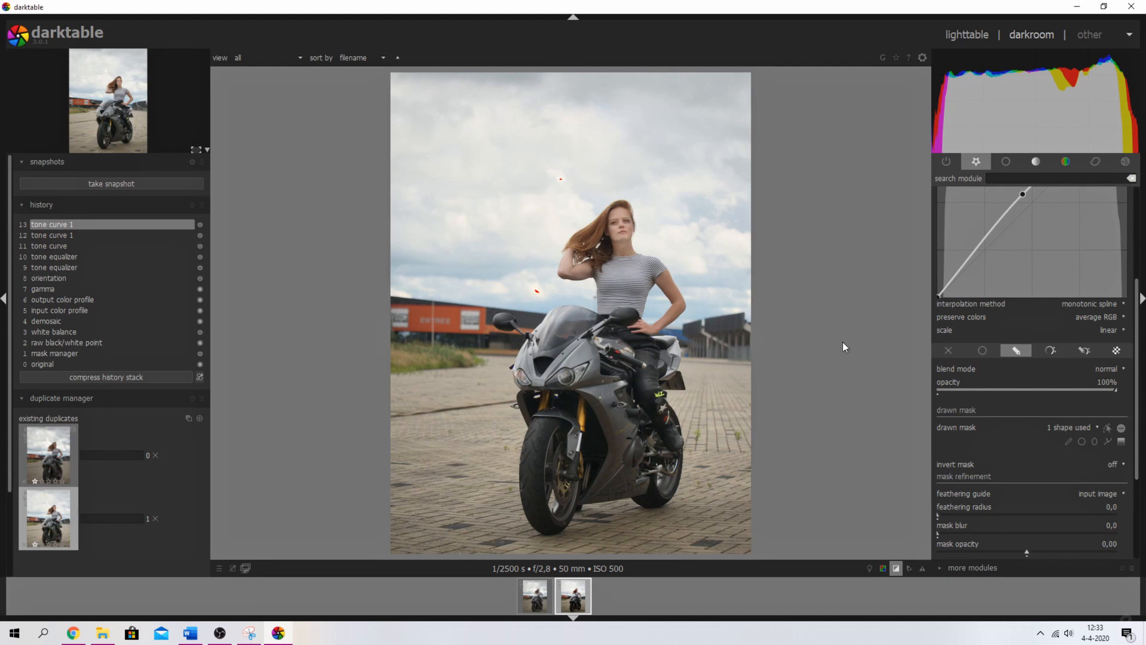
left_click(969, 517)
left_click(961, 513)
left_click_drag(1137, 388, 1137, 292)
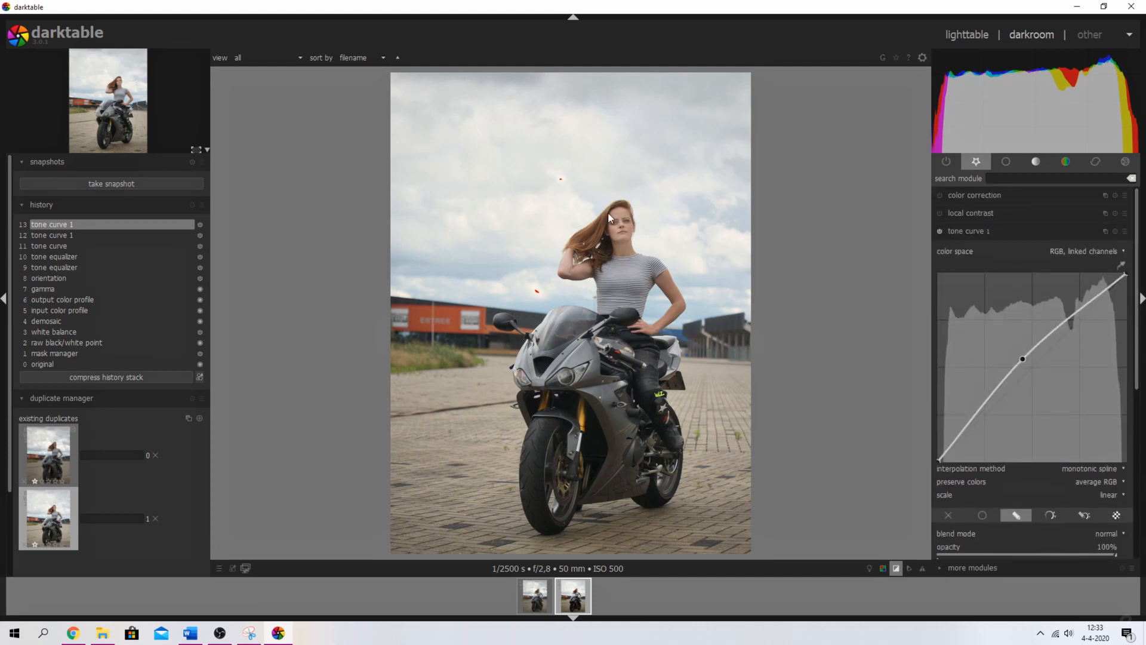
left_click(940, 232)
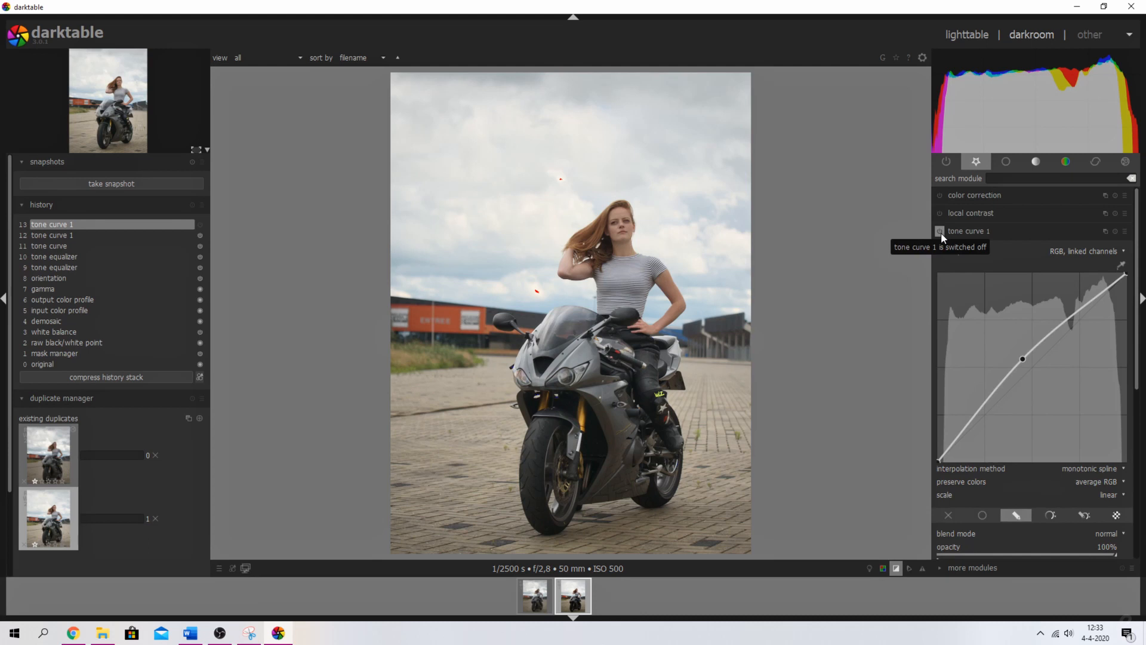
- Re-enable tone curve 1, collapse it, and switch on local contrast at 125% detail
left_click(940, 231)
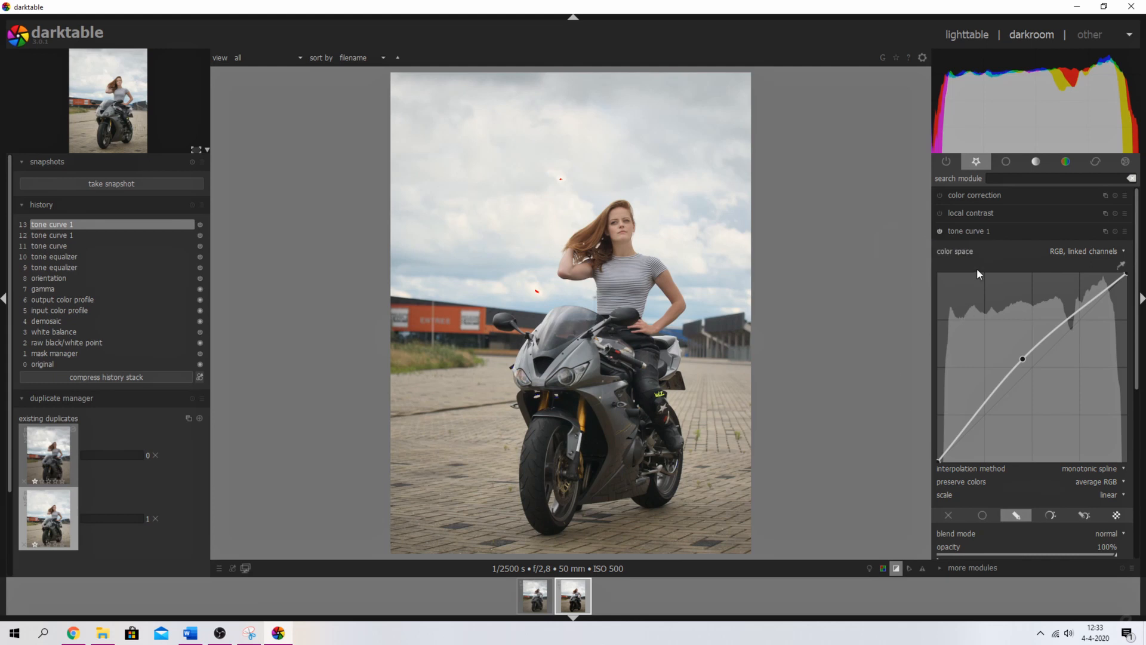
left_click(979, 233)
left_click(940, 213)
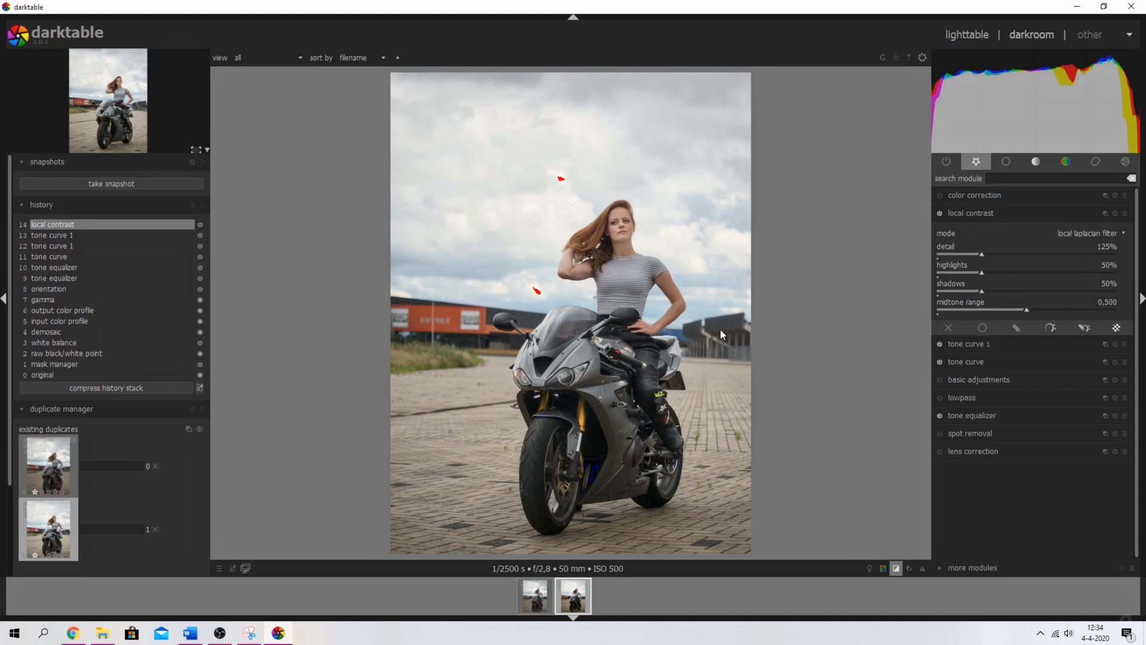
- Blend local contrast uniformly at 50% opacity
left_click(979, 327)
right_click(1106, 360)
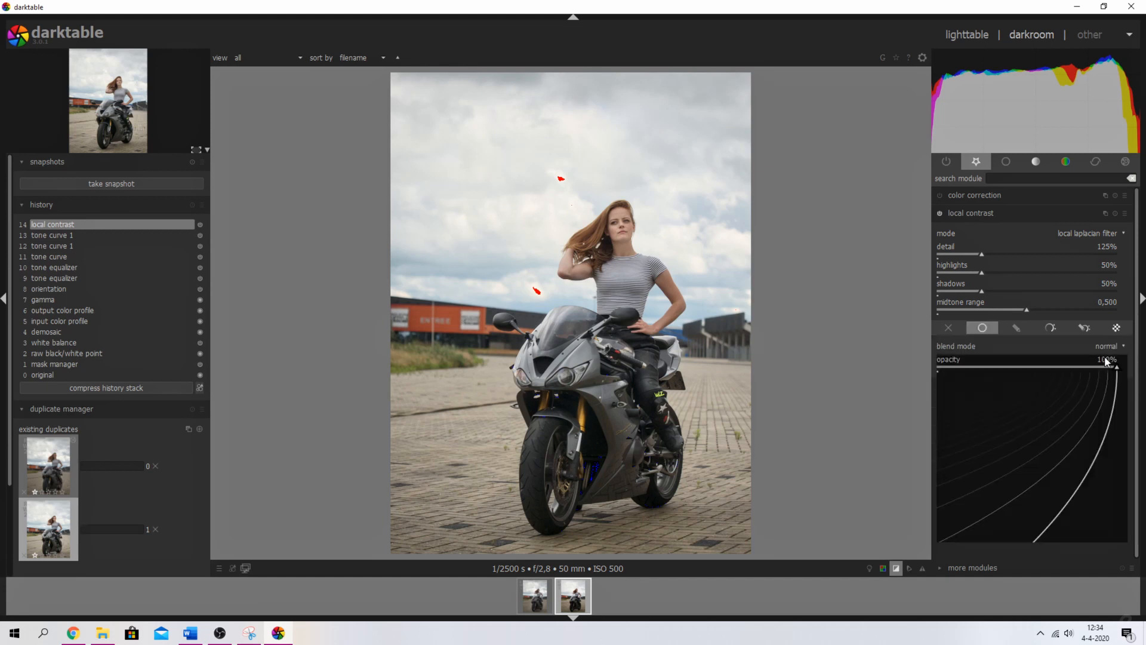
type("50")
key("Return")
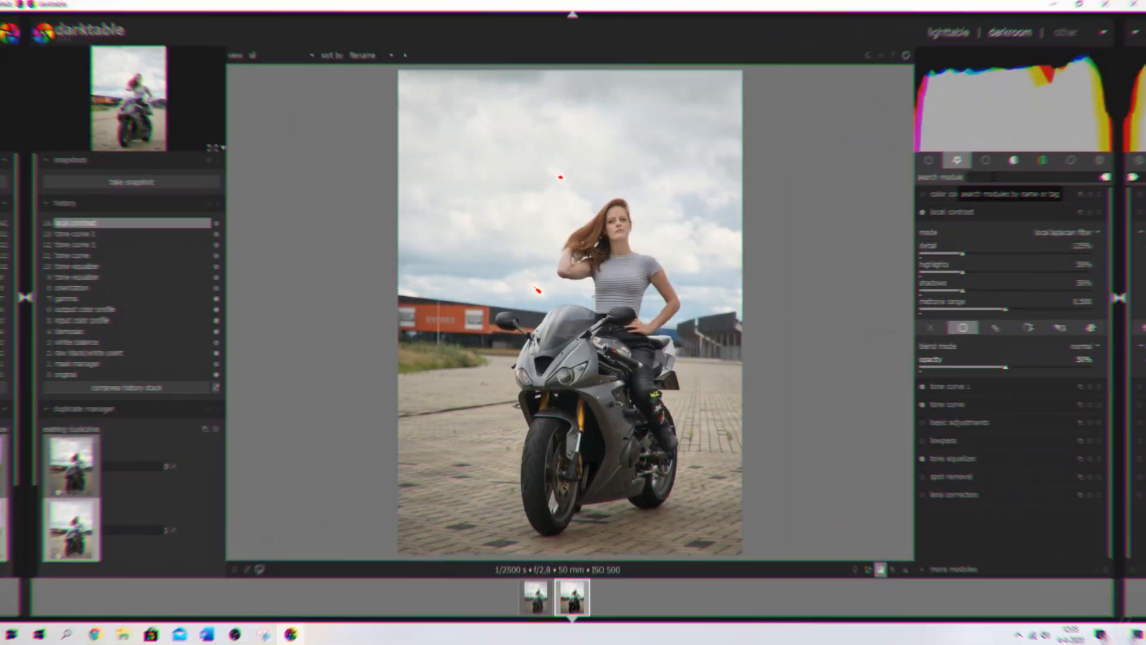
- Enable color balance and sample the sky for a highlights tint of hue 236,68° at 4,66% saturation
type("color bal")
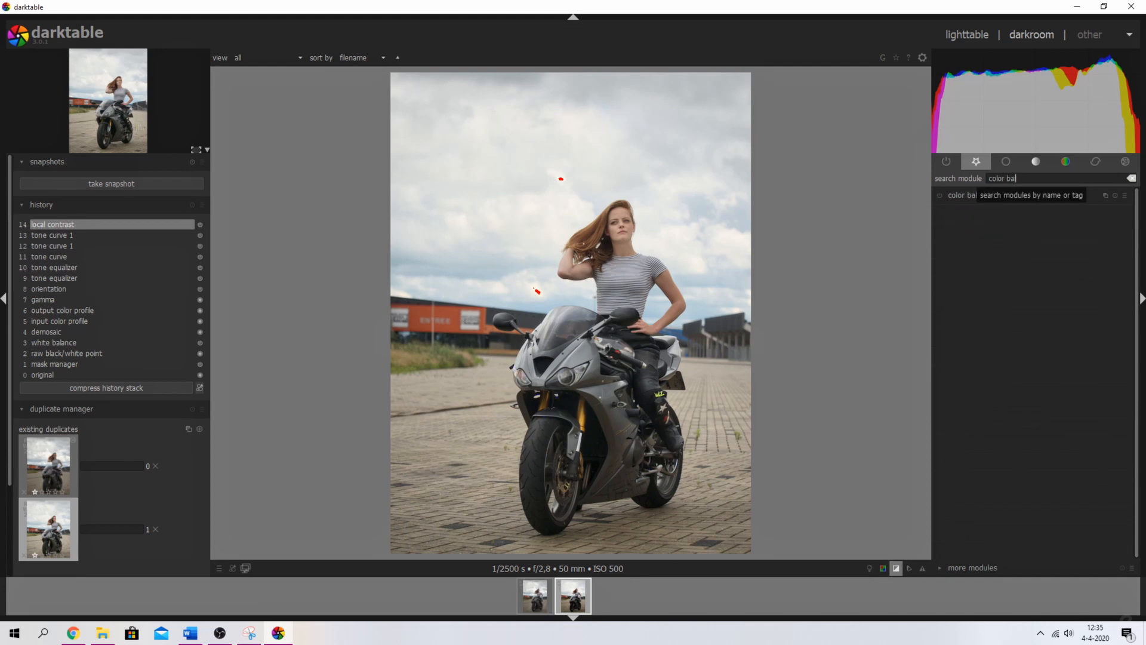
left_click(976, 196)
left_click(939, 196)
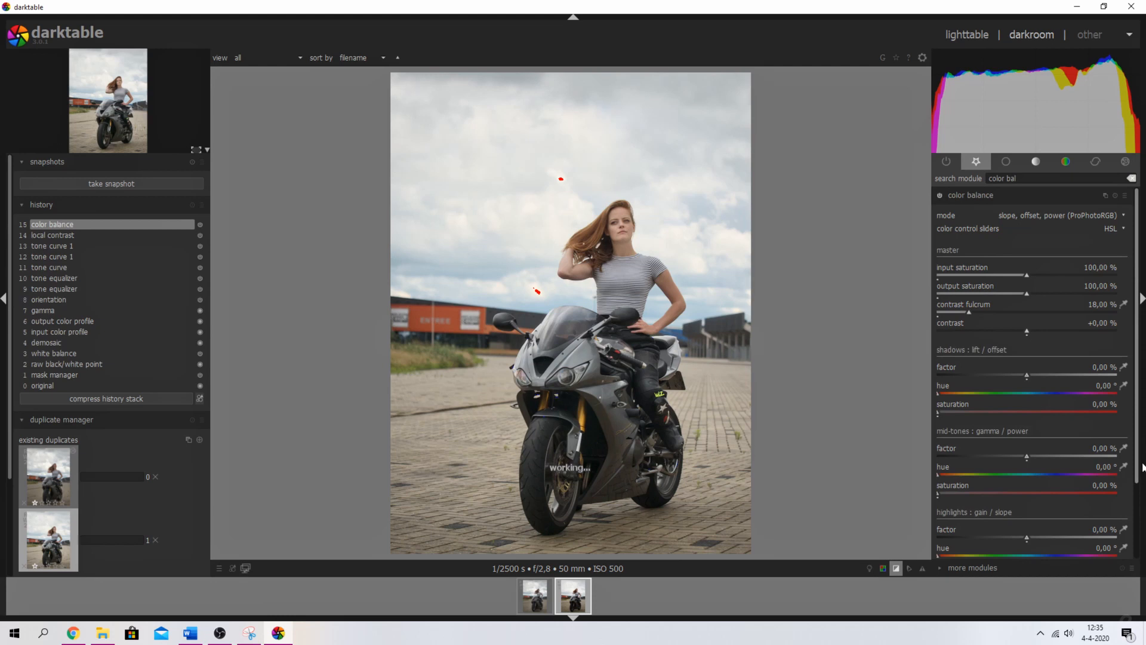
scroll(1141, 467, "down", 2)
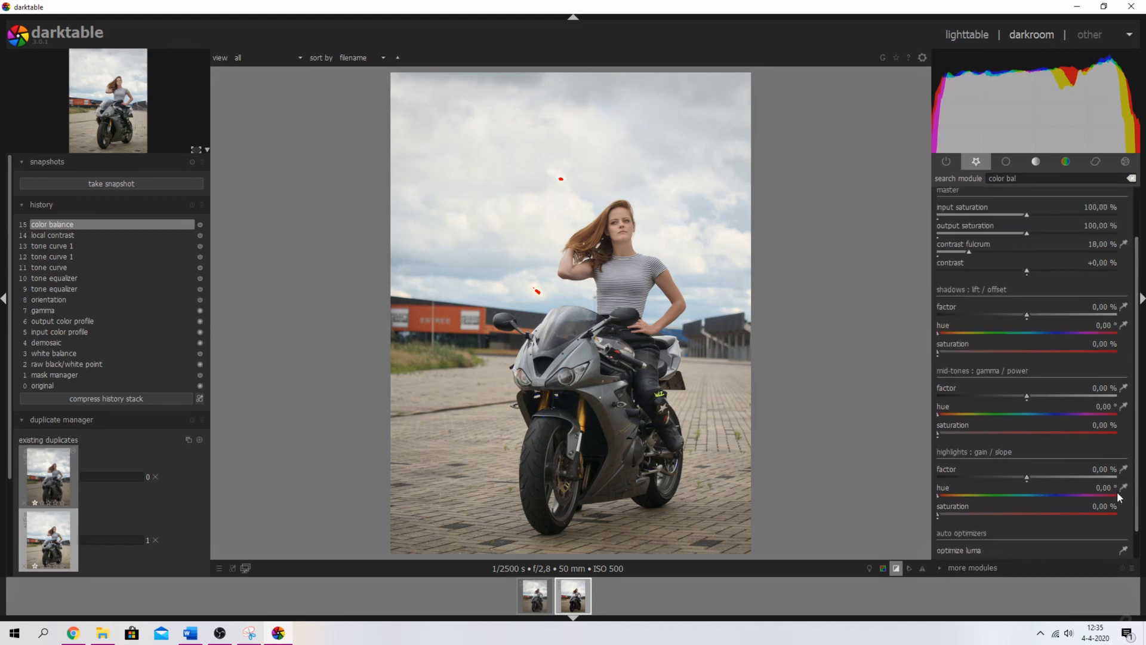
left_click(1123, 488)
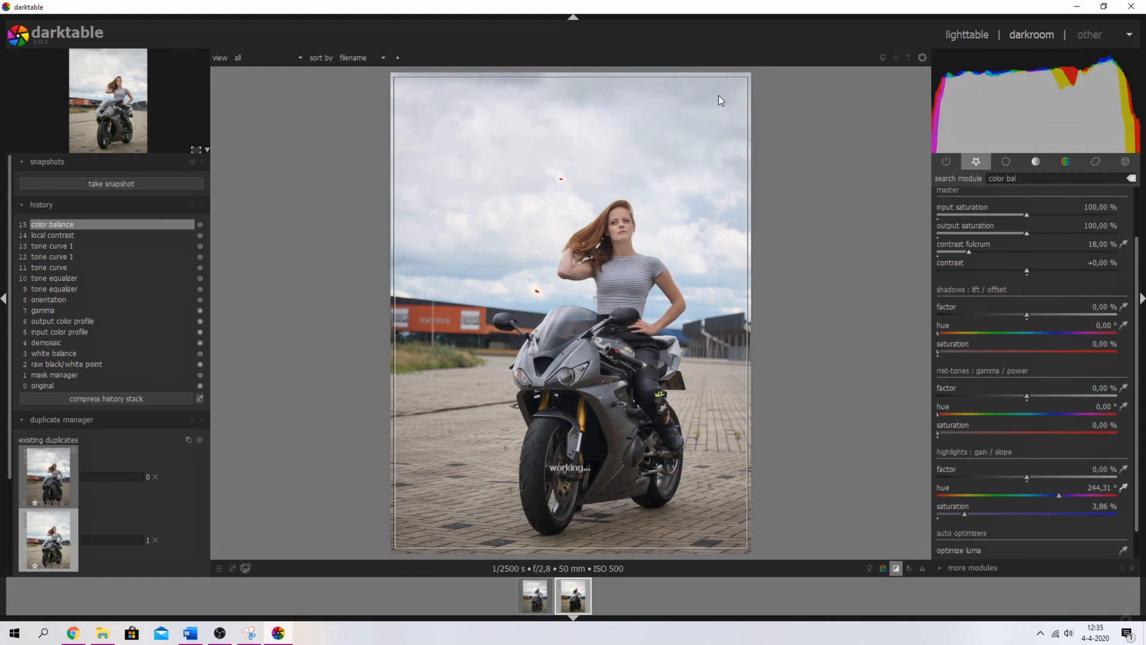
left_click(559, 176)
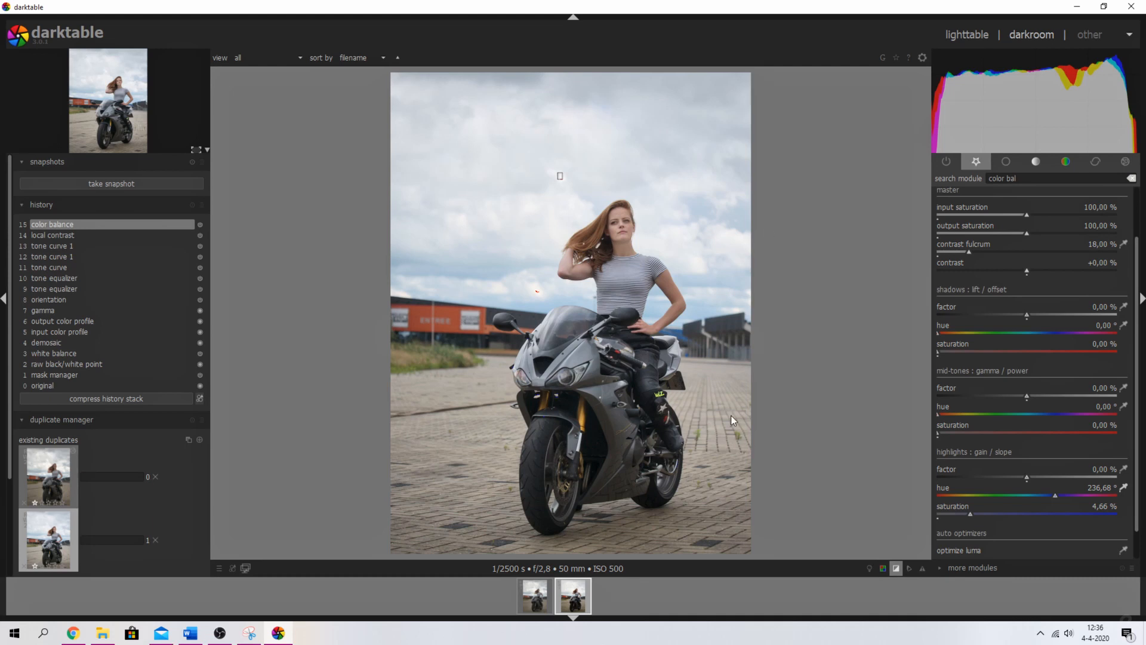
- Collapse color balance, zoom to 100% on the sky near the arm, and clear the module search
scroll(1134, 257, "up", 2)
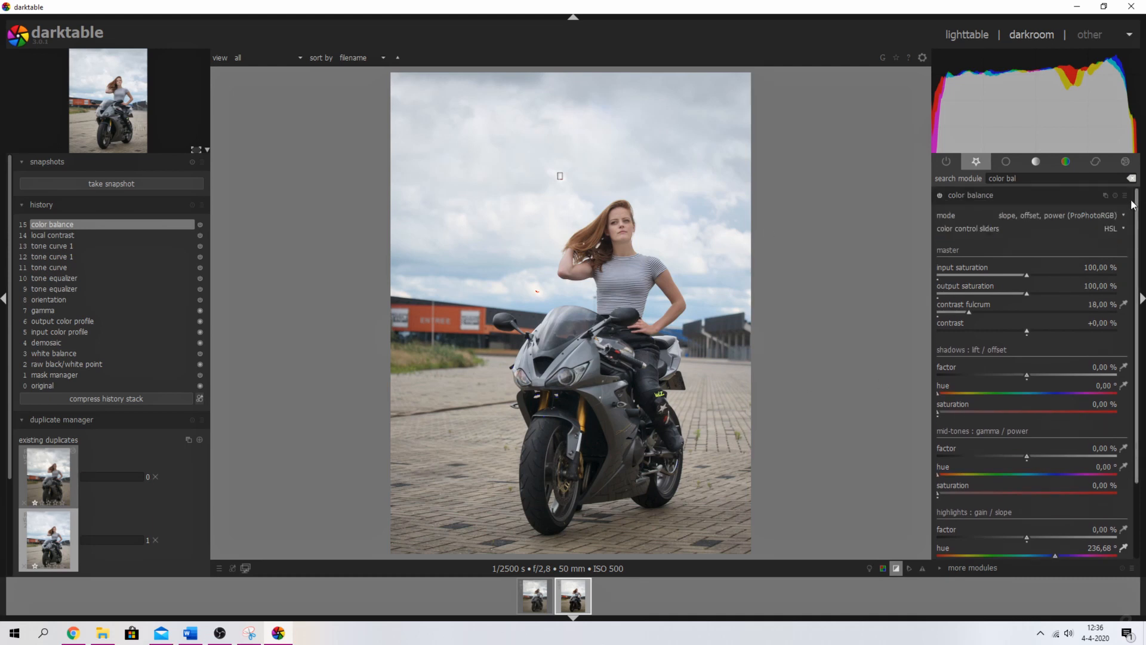
left_click(983, 195)
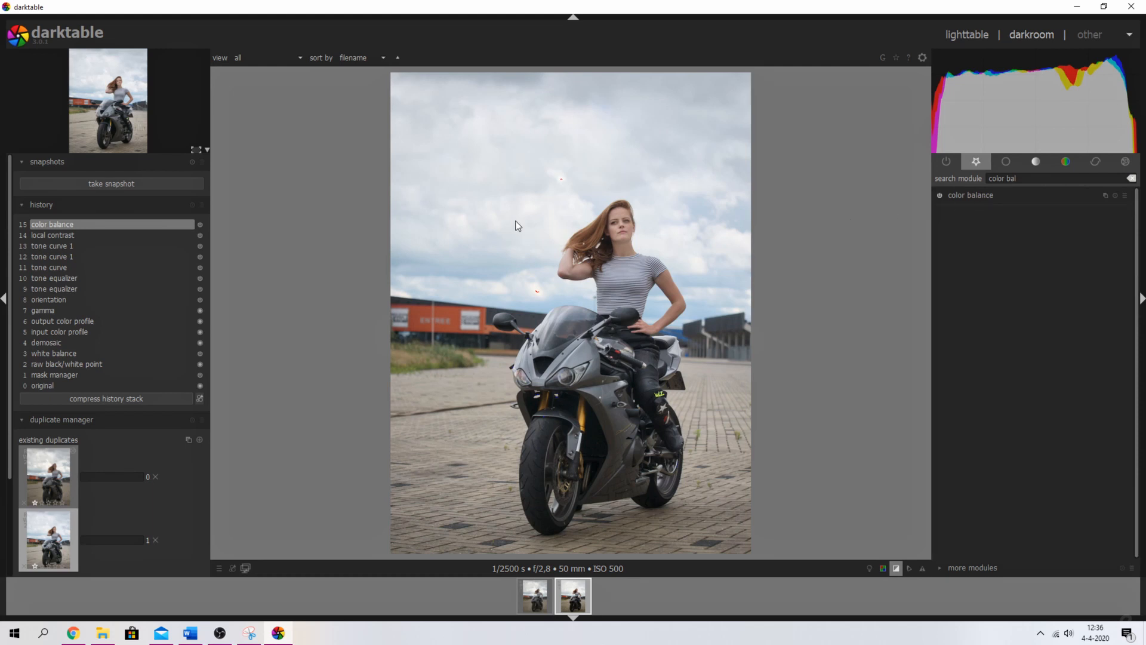
scroll(514, 223, "up", 3)
scroll(492, 191, "down", 3)
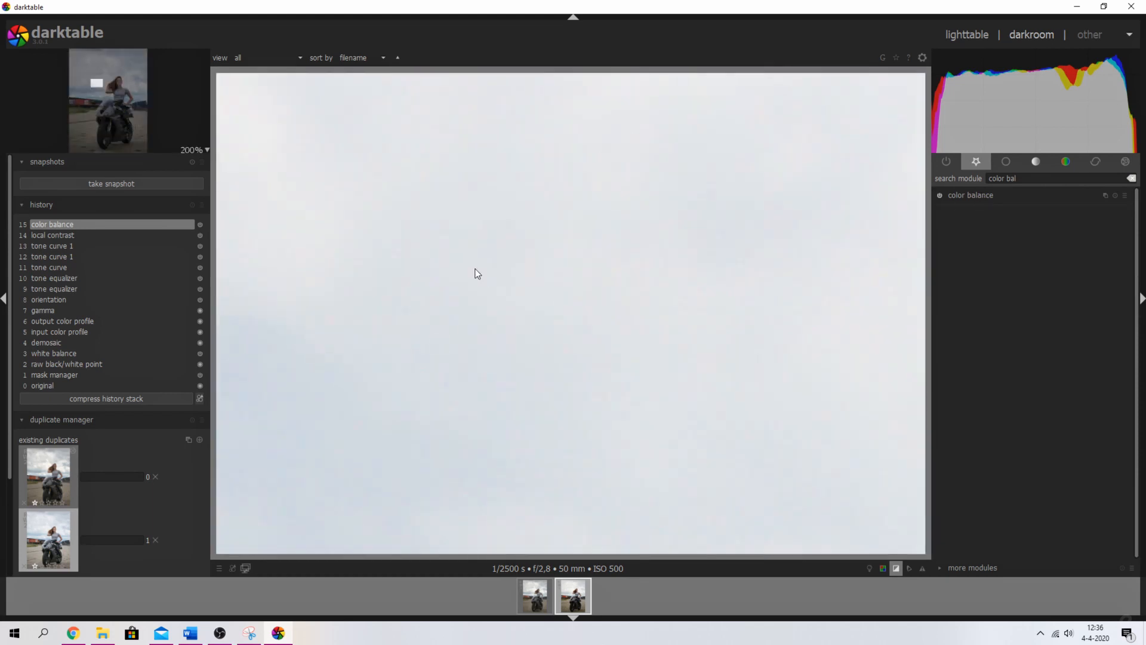
scroll(418, 287, "up", 4)
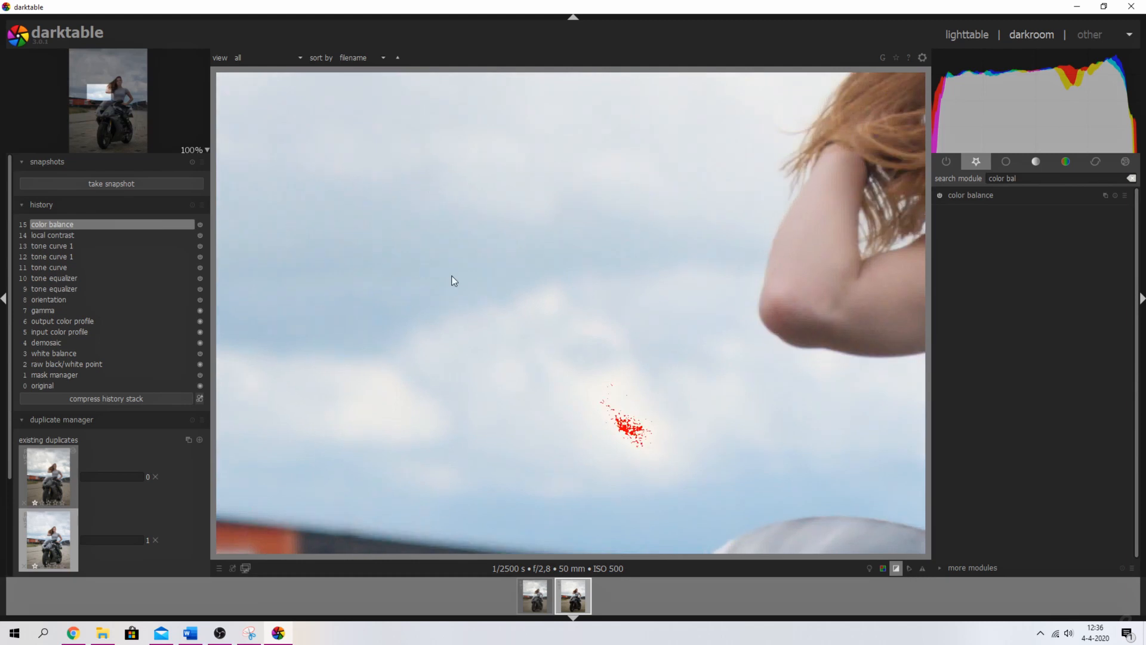
left_click(1002, 178)
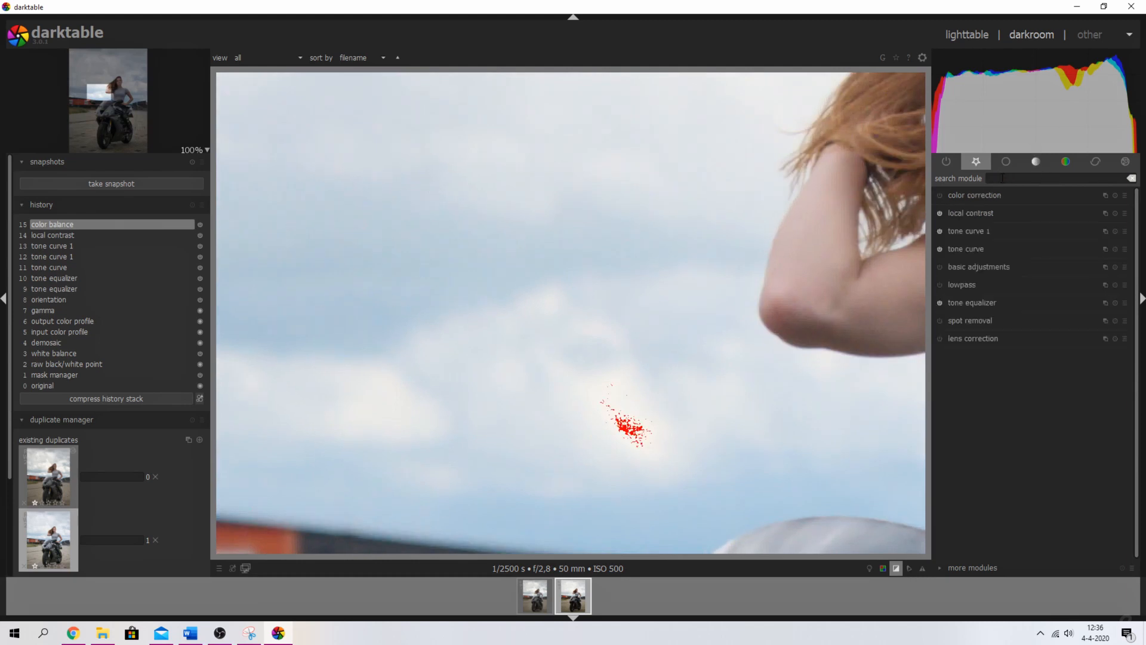
- Enable denoise (profiled) for ISO 500 via a 'denoi' search, then return to favourites
type("denoi")
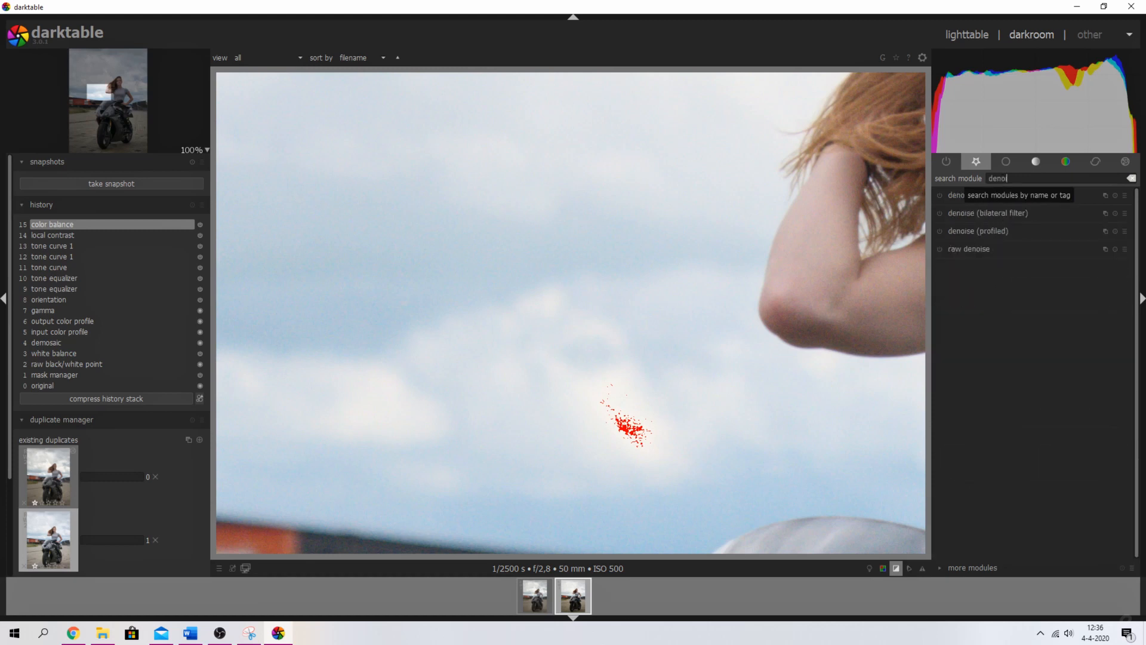
left_click(967, 231)
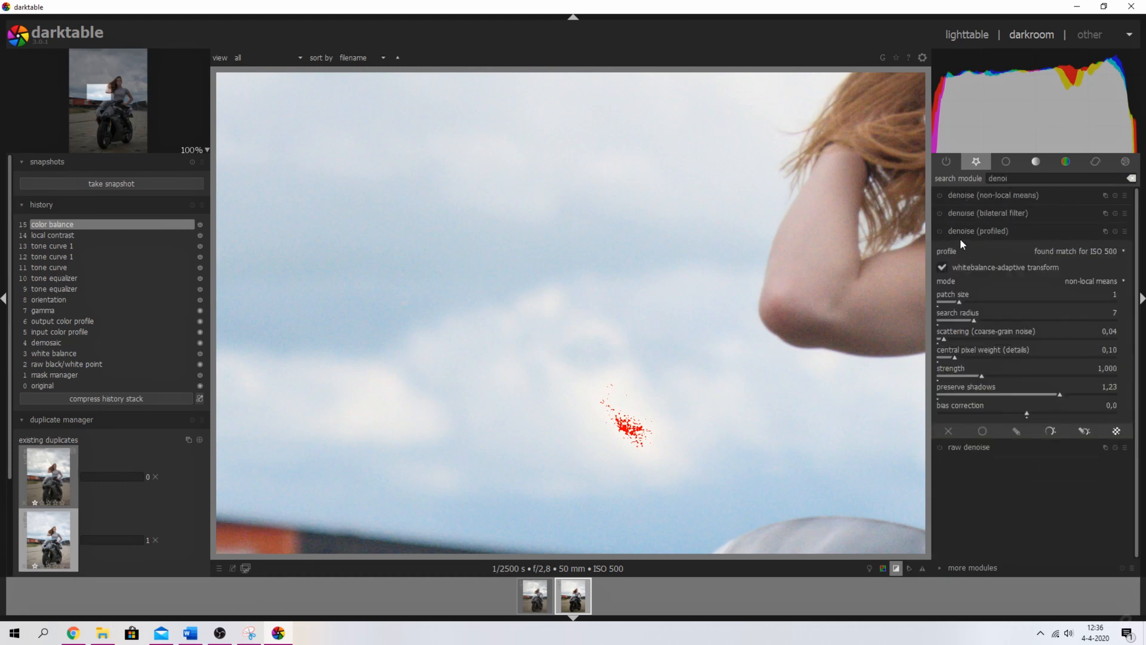
left_click(939, 231)
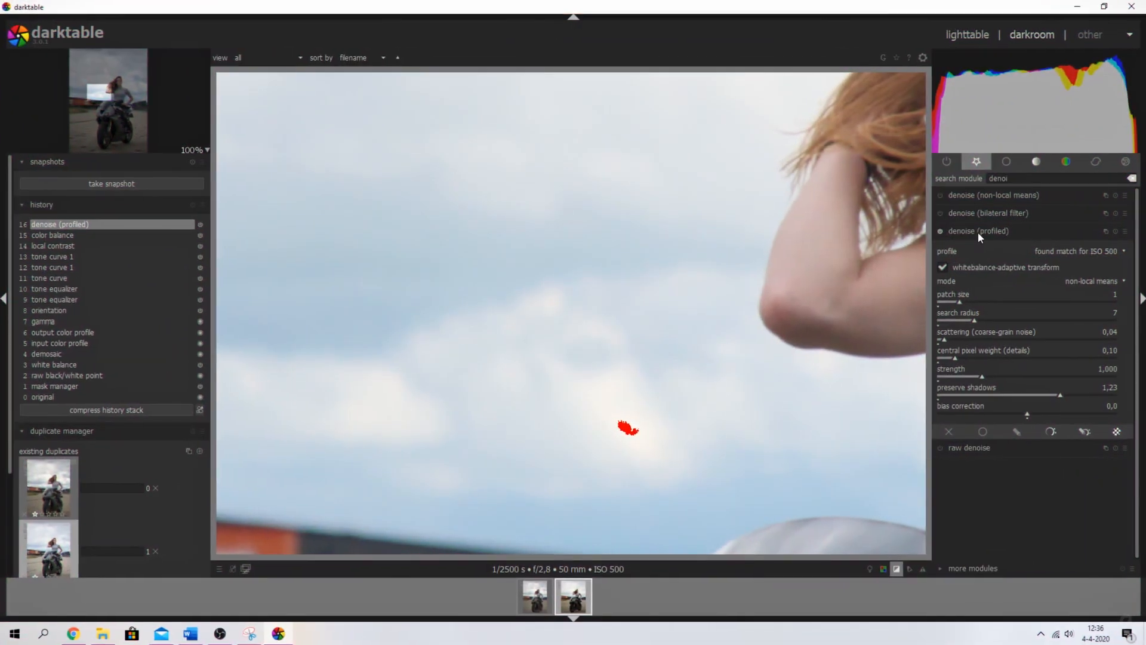
left_click(976, 161)
left_click(999, 159)
left_click(981, 165)
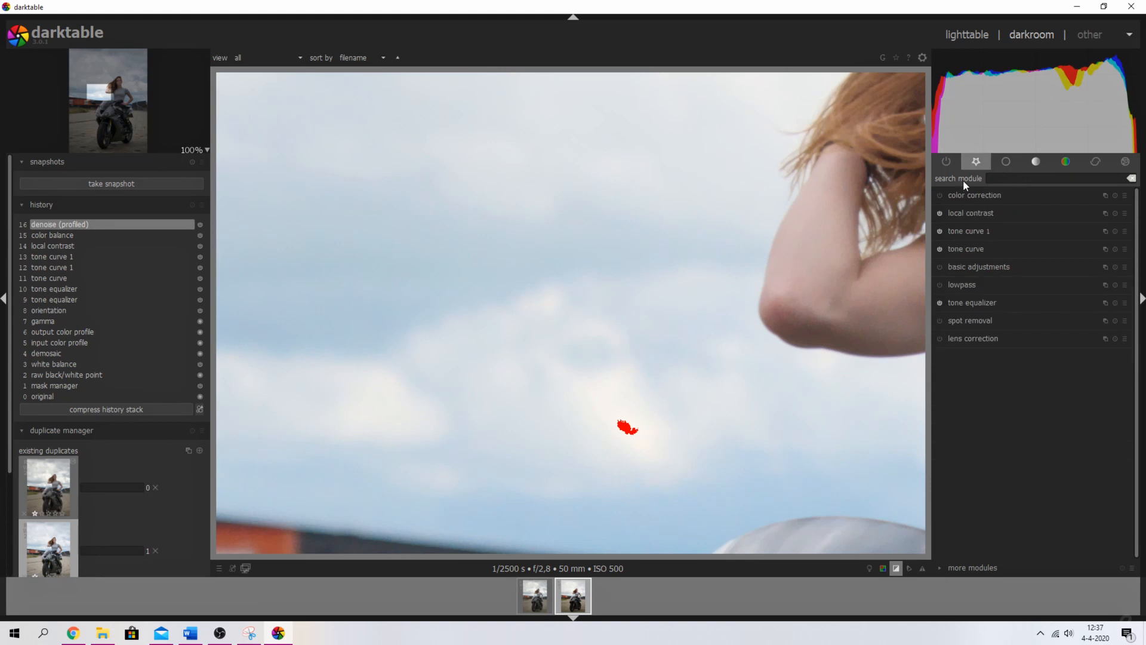
- Switch on the lowpass filter and widen its radius to 124,25
left_click(964, 284)
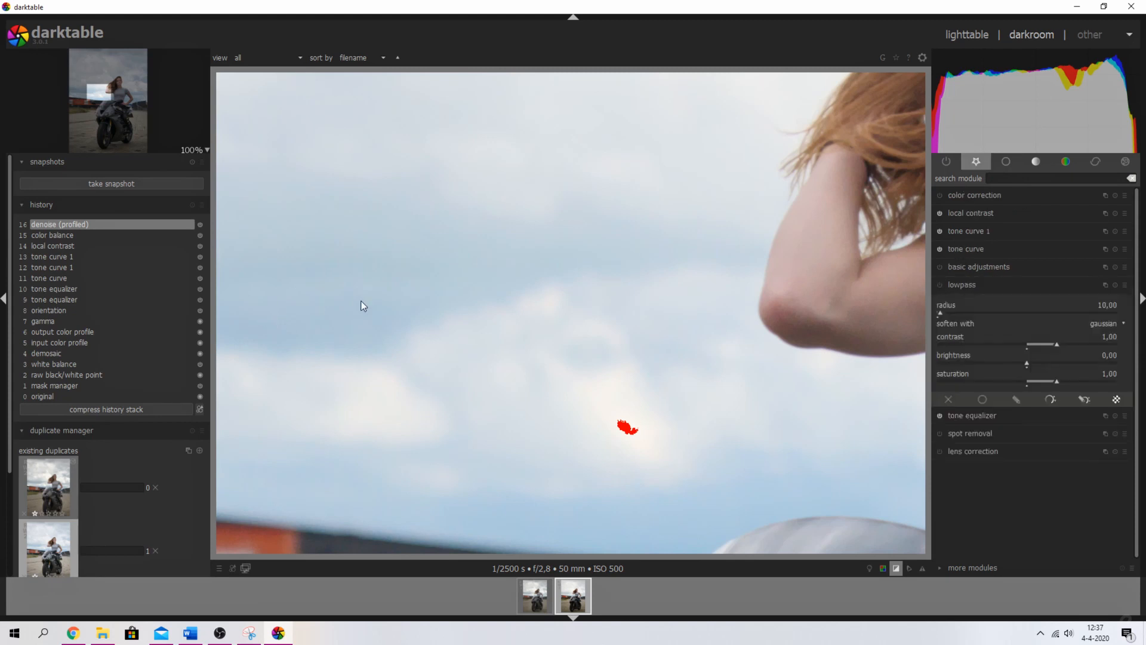
scroll(527, 259, "down", 3)
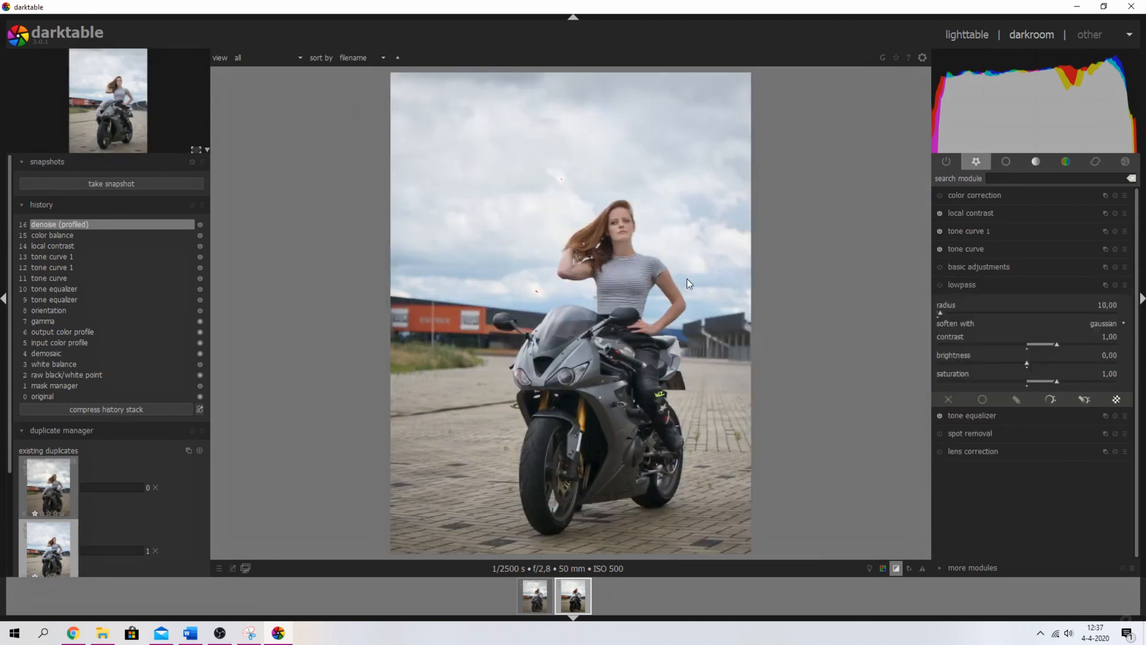
left_click(941, 285)
left_click_drag(942, 309, 962, 314)
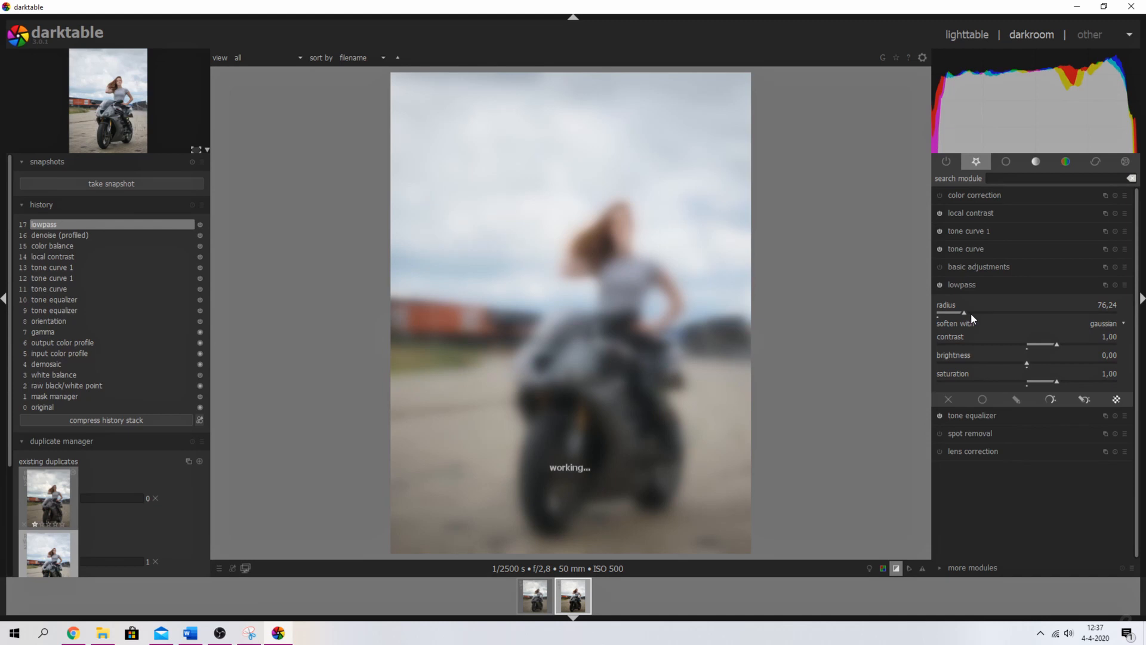
left_click_drag(959, 314, 981, 313)
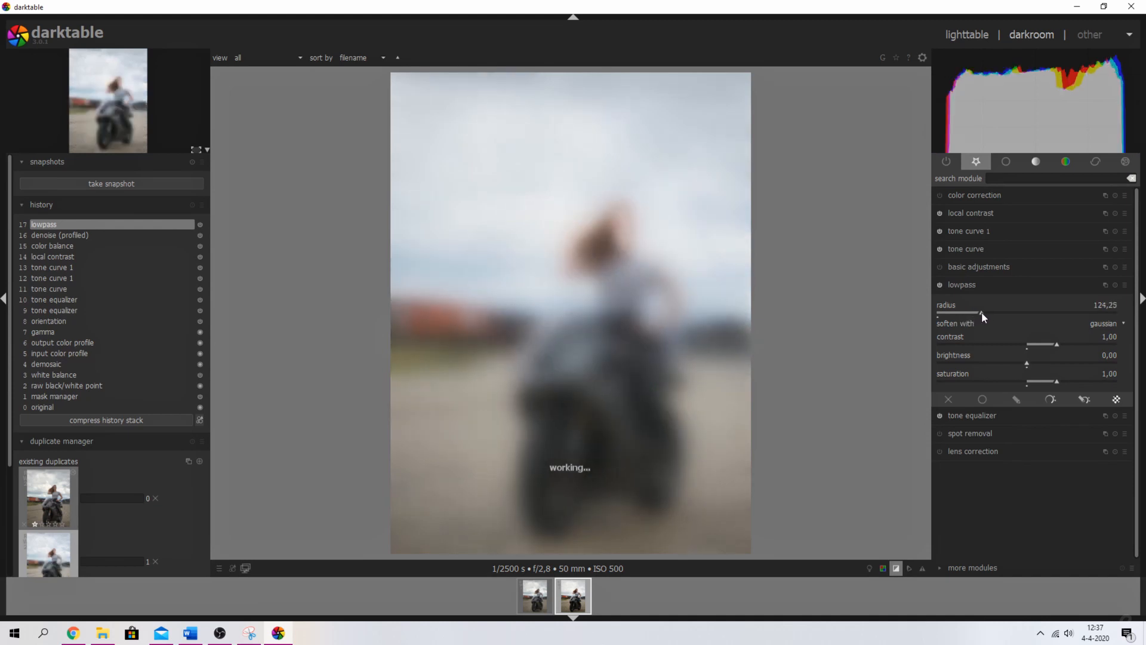
- Set lowpass contrast and saturation to 0,00 and turn on uniform blending
right_click(1110, 339)
type("0")
key("Return")
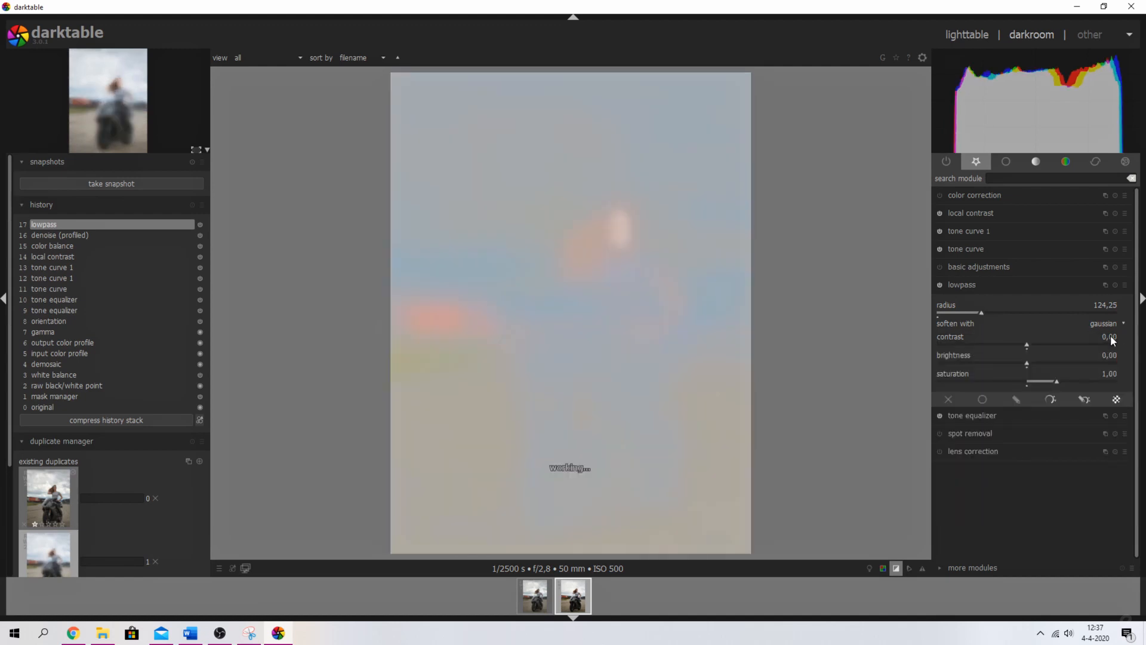
right_click(1112, 375)
type("0")
key("Return")
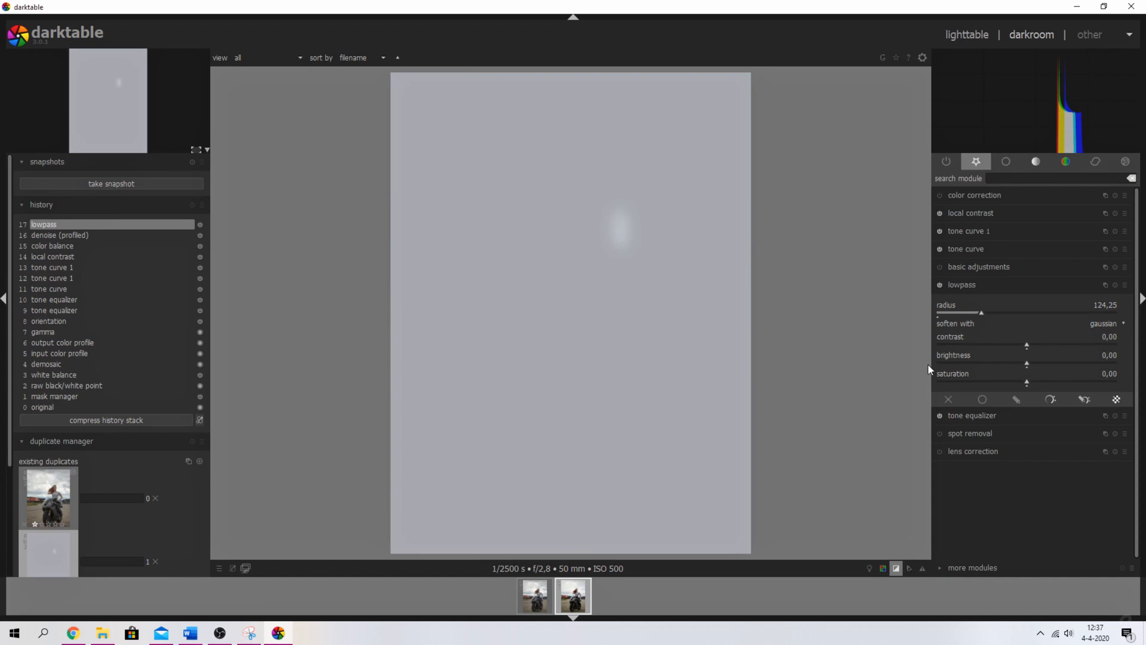
left_click(984, 400)
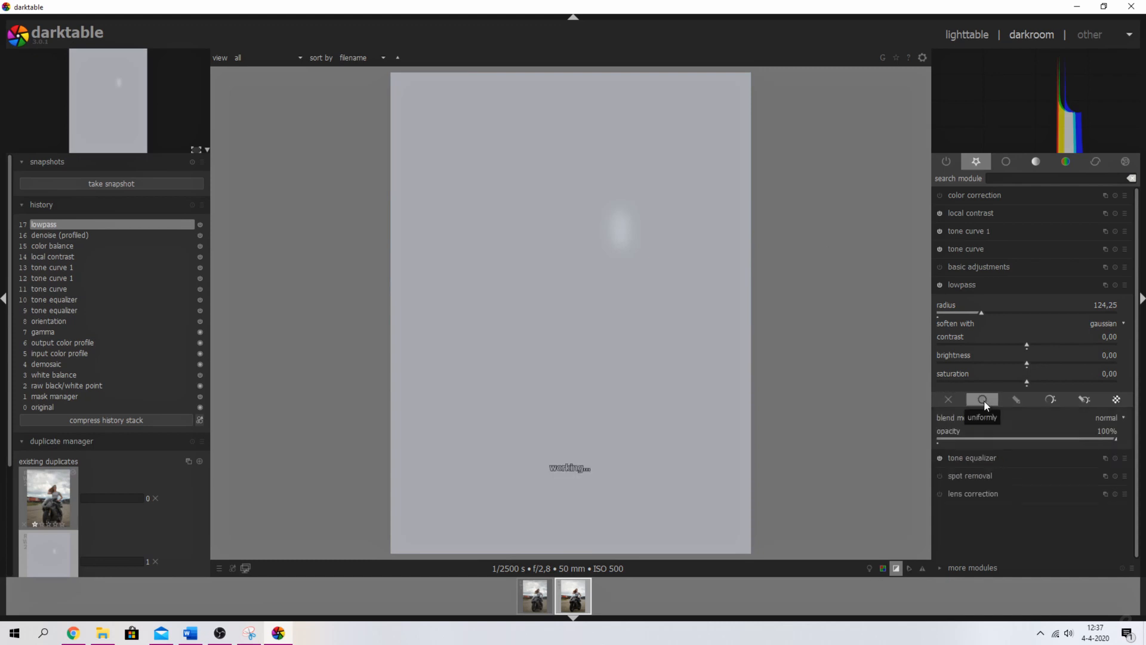
- Blend the lowpass layer in overlay mode and set its contrast to -0,28
left_click(1109, 417)
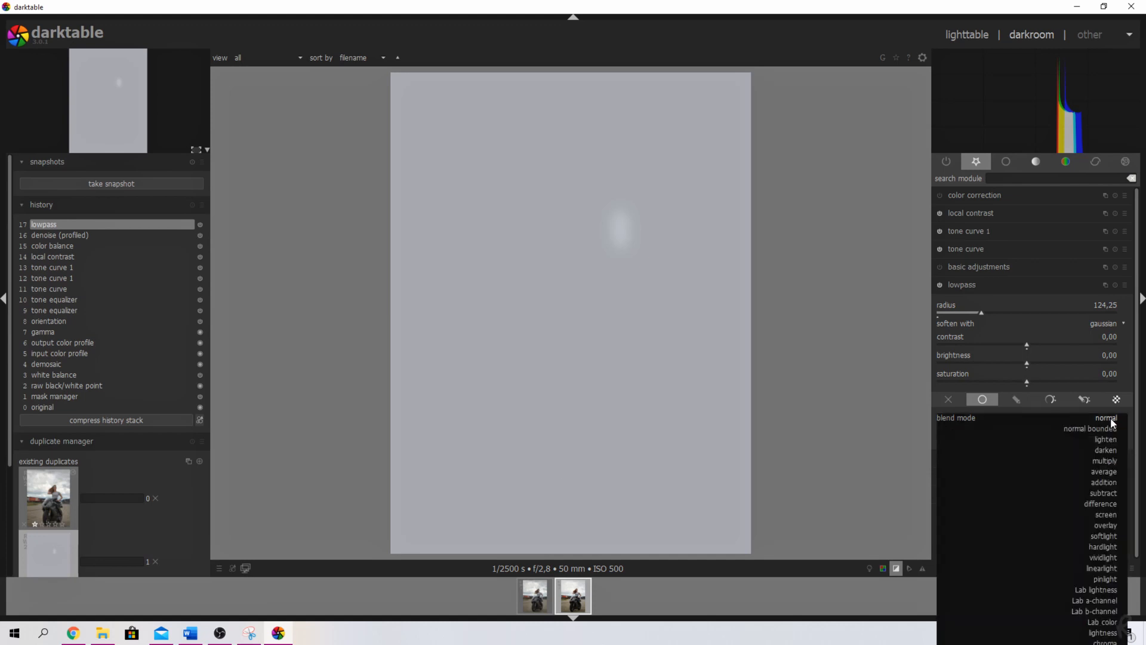
left_click(1107, 528)
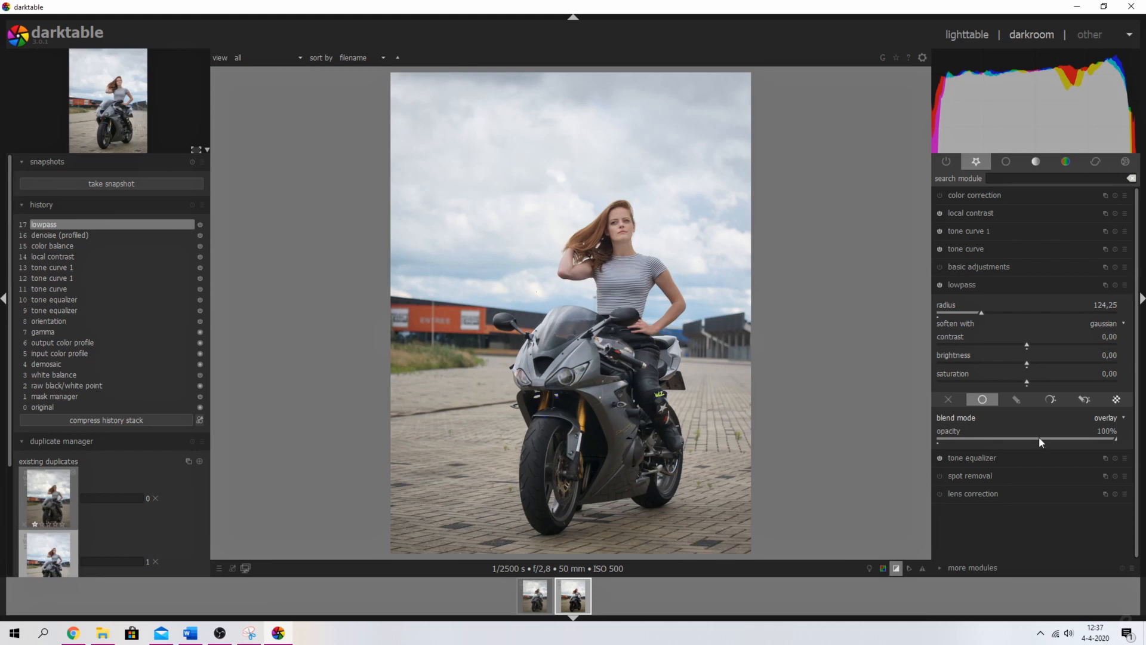
left_click_drag(1026, 345, 1015, 346)
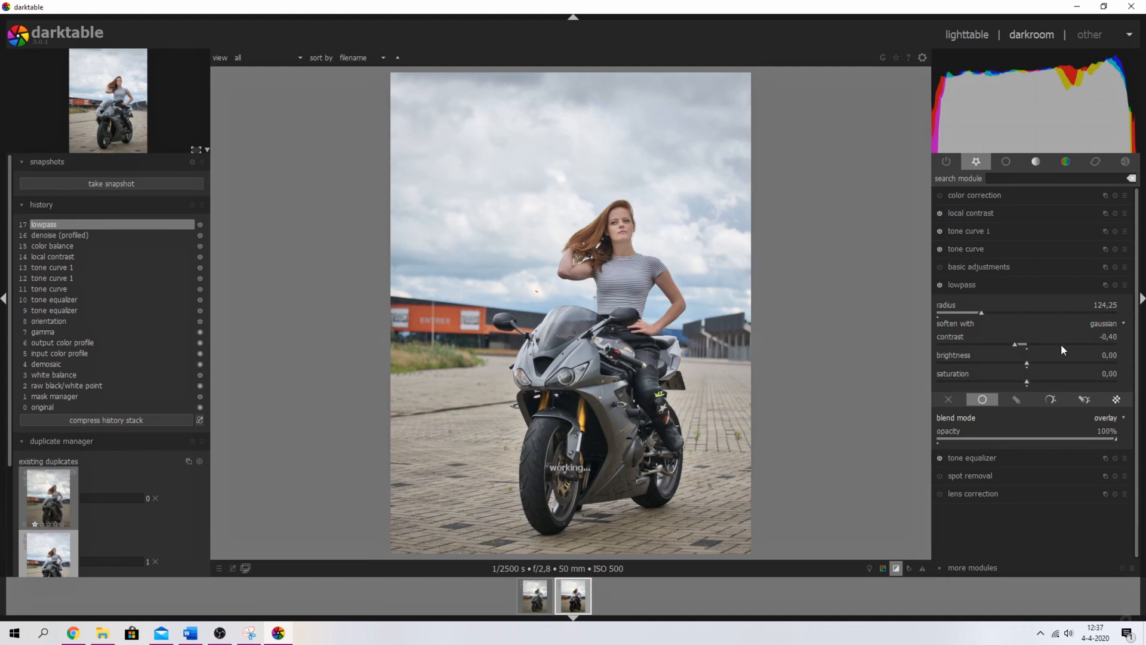
left_click(1023, 345)
left_click(1016, 344)
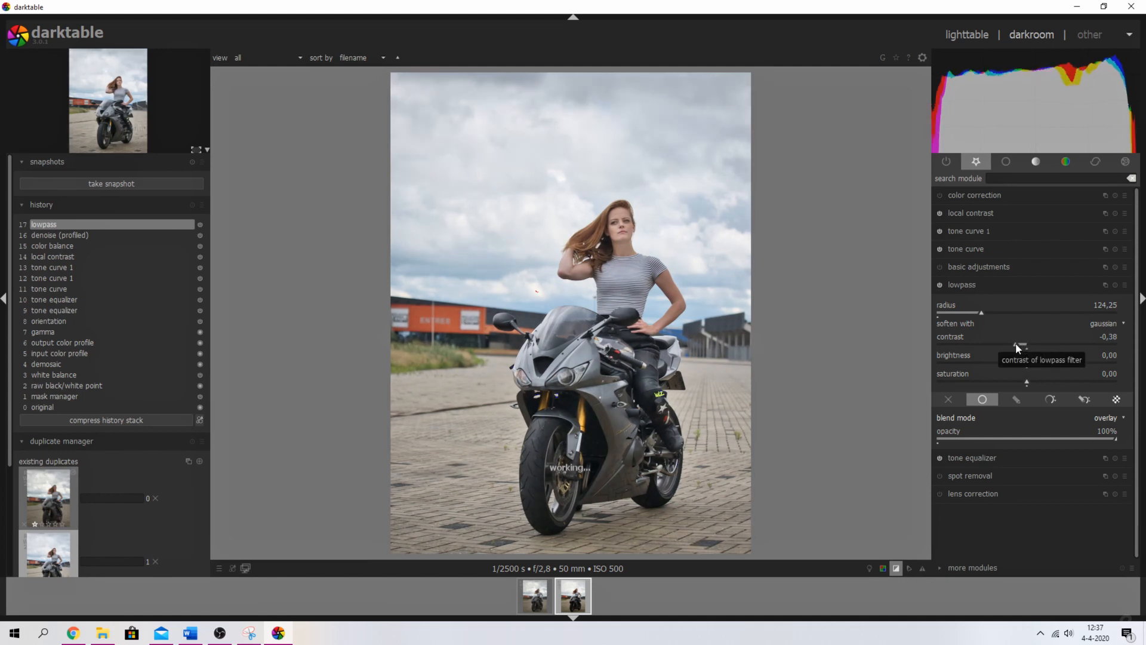
left_click_drag(1014, 344, 1018, 345)
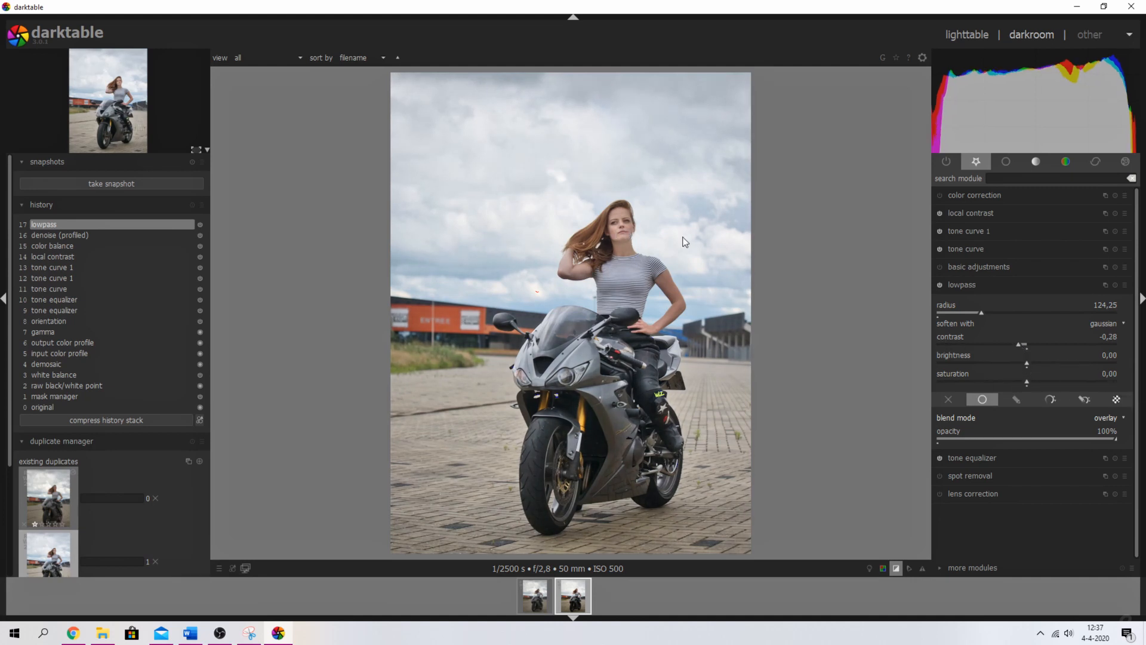
- Raise lowpass saturation to 0,20, then toggle the module off and on to compare
left_click_drag(1025, 382, 1028, 382)
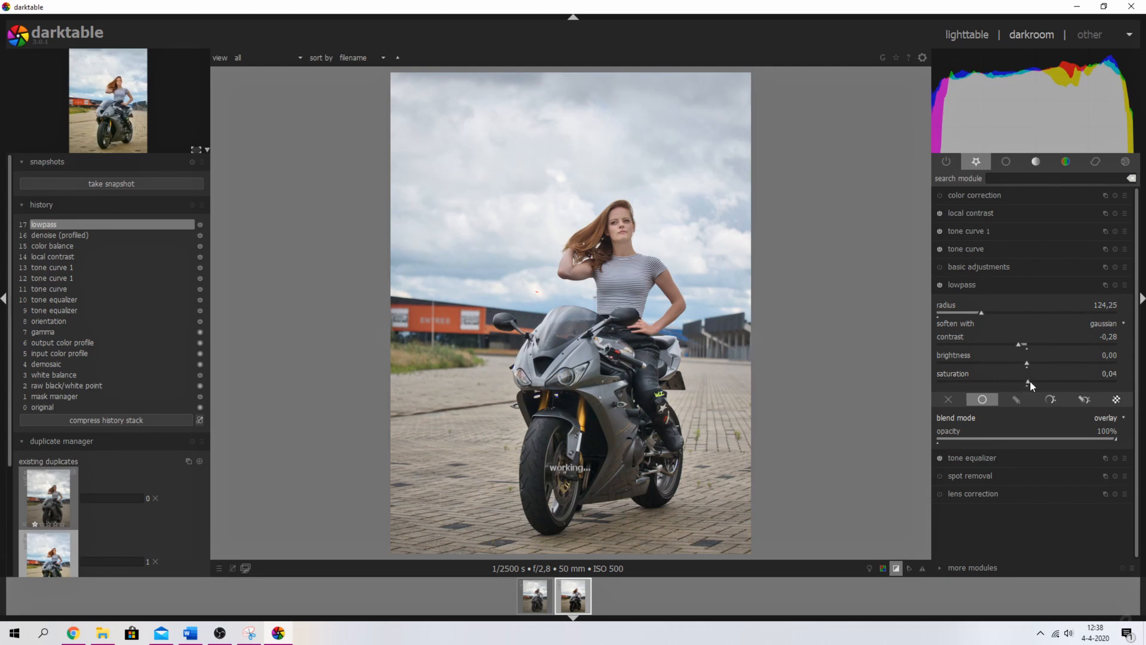
left_click(1032, 381)
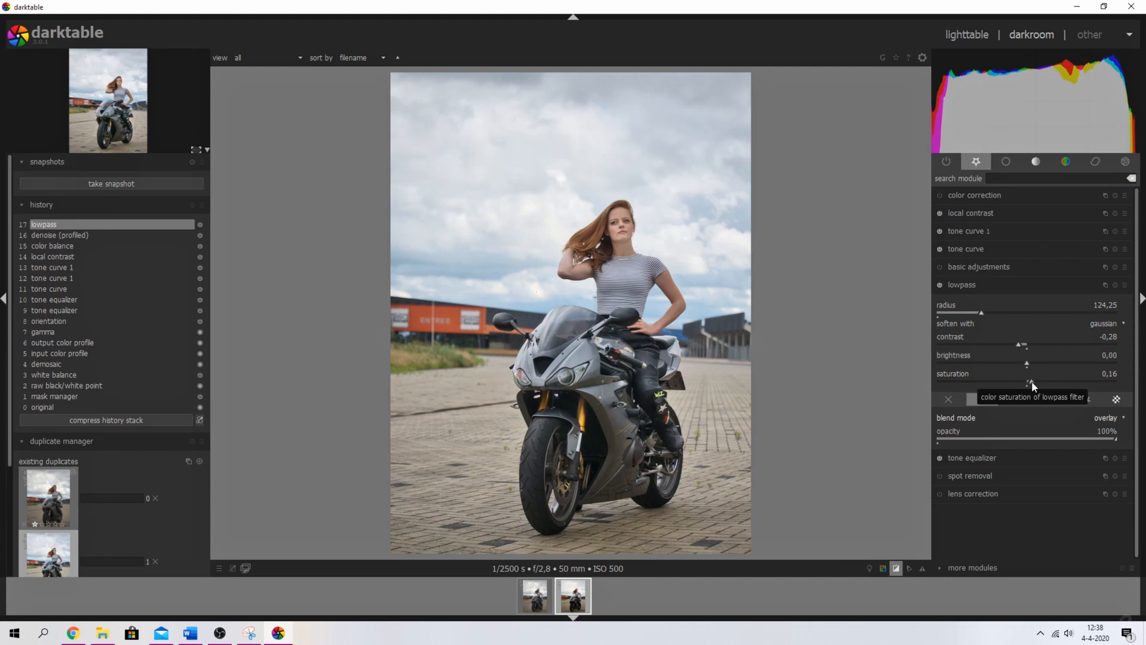
right_click(1113, 381)
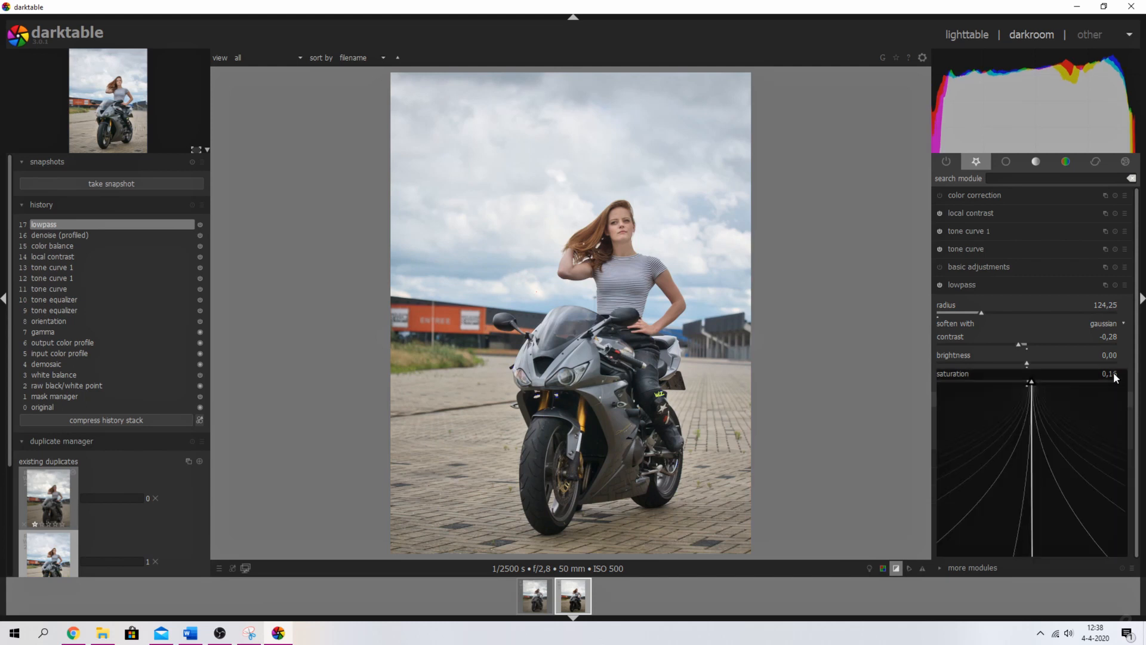
type("0.22")
key("Return")
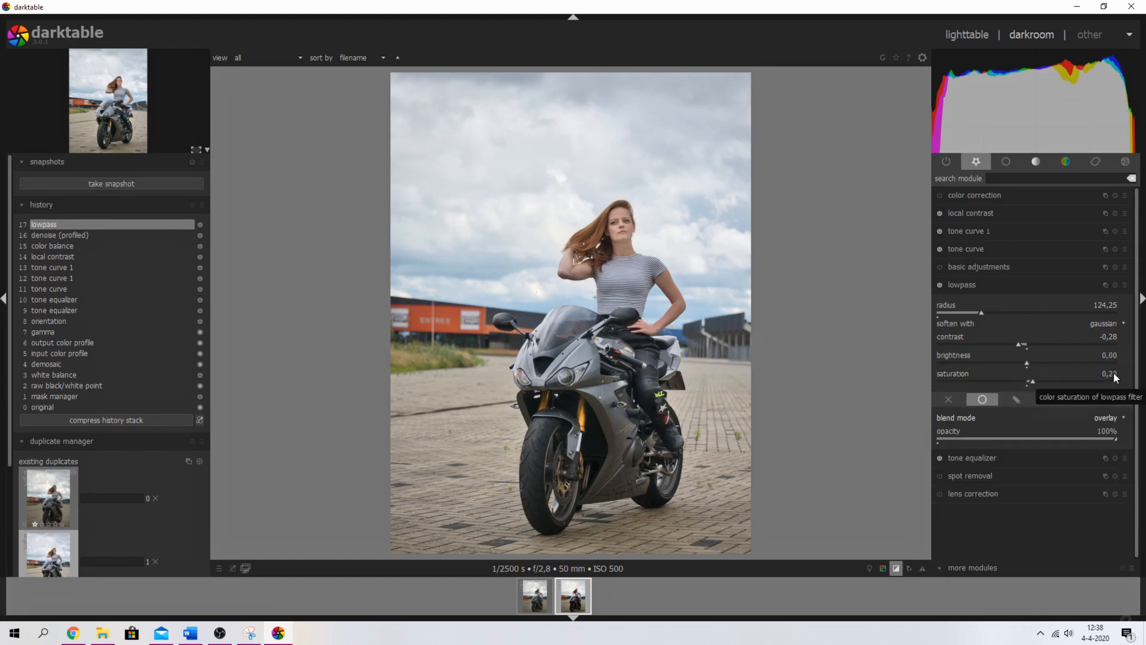
left_click(940, 284)
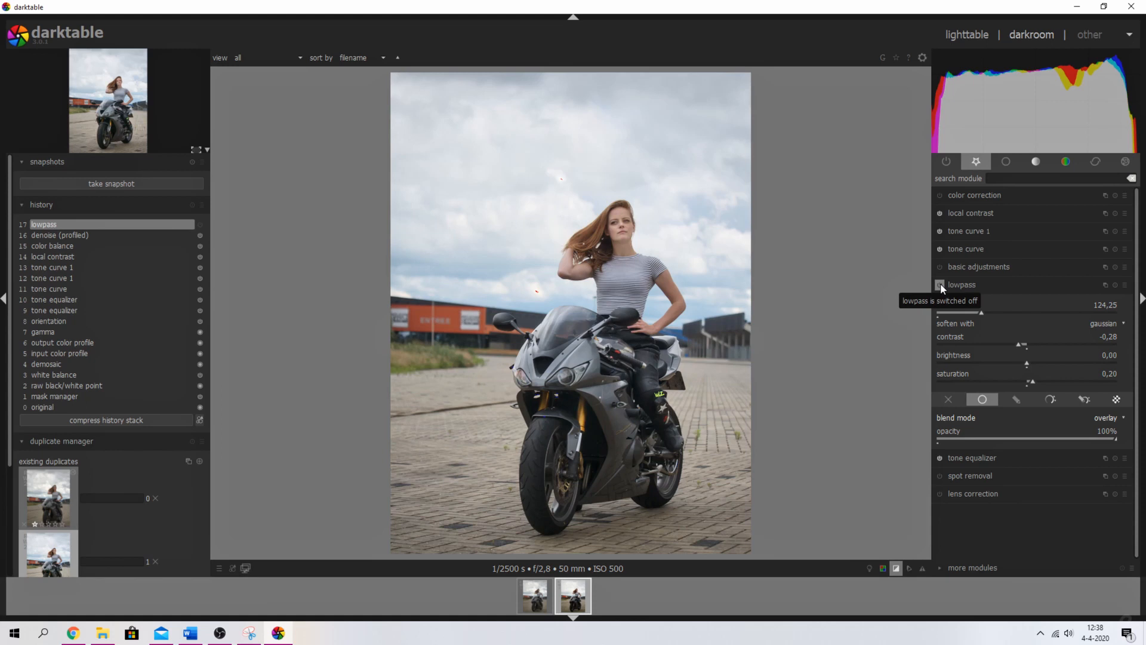
left_click(940, 283)
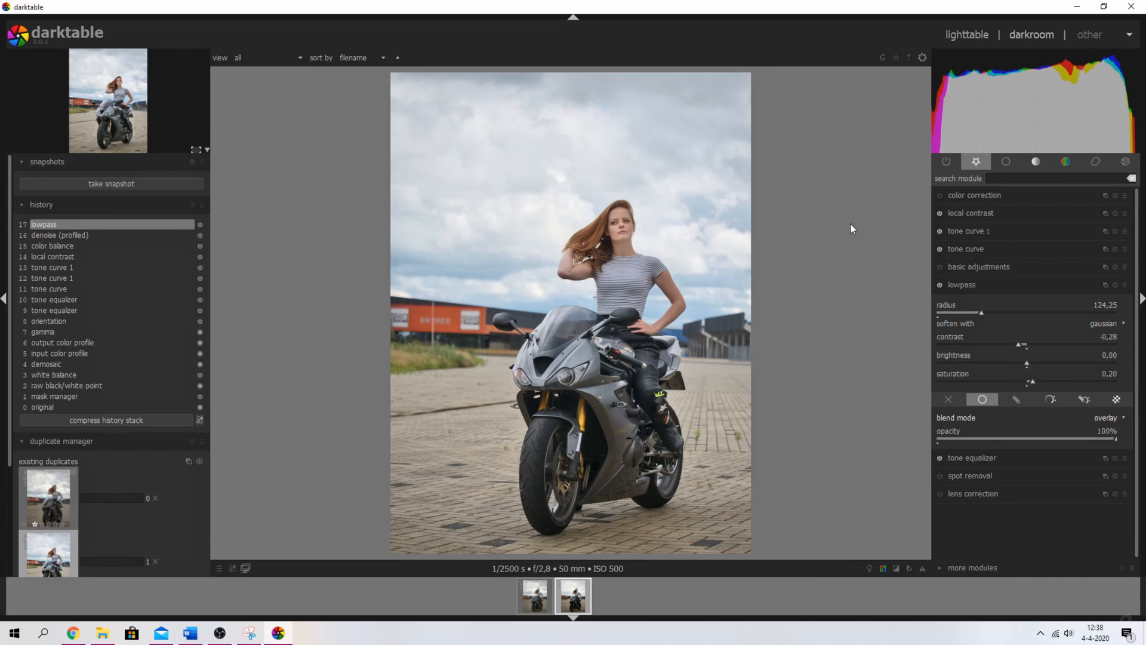
- Enable basic adjustments with black level correction 0,0030 and saturation 0,05, then take a snapshot
left_click(937, 261)
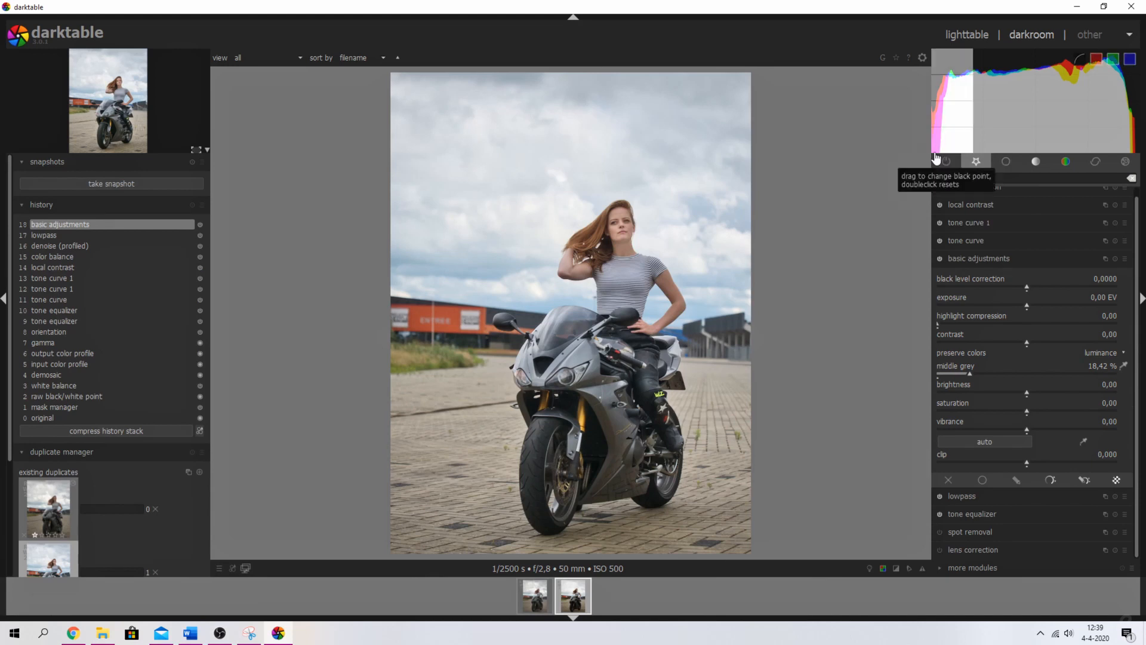
scroll(1109, 281, "up", 3)
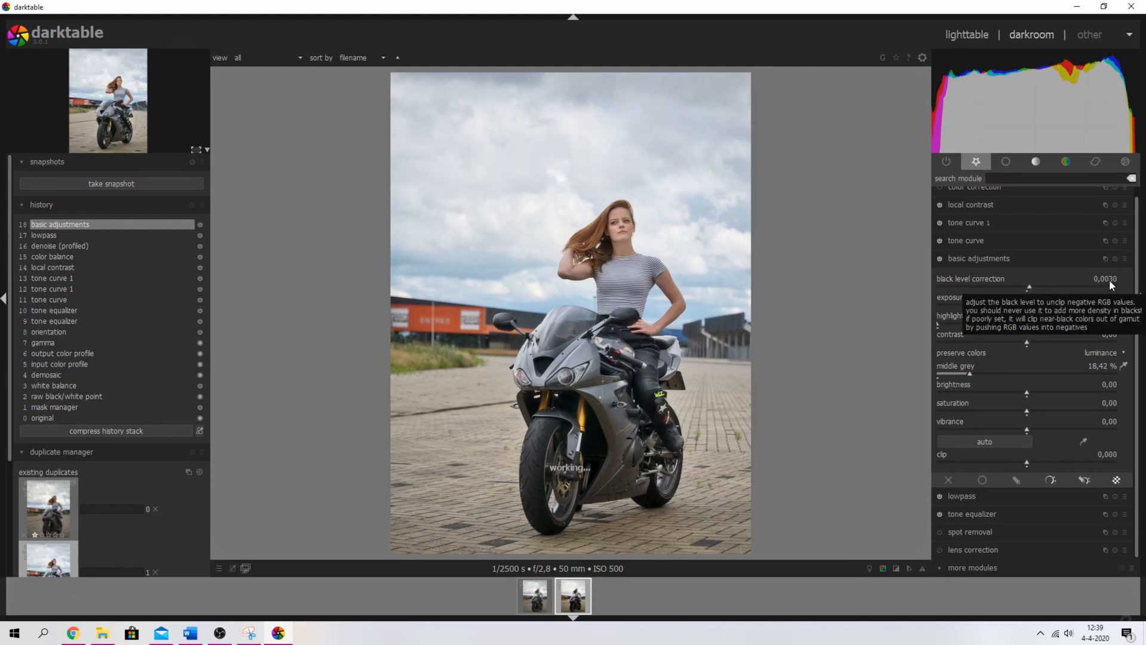
scroll(1109, 405, "up", 3)
scroll(1109, 404, "up", 1)
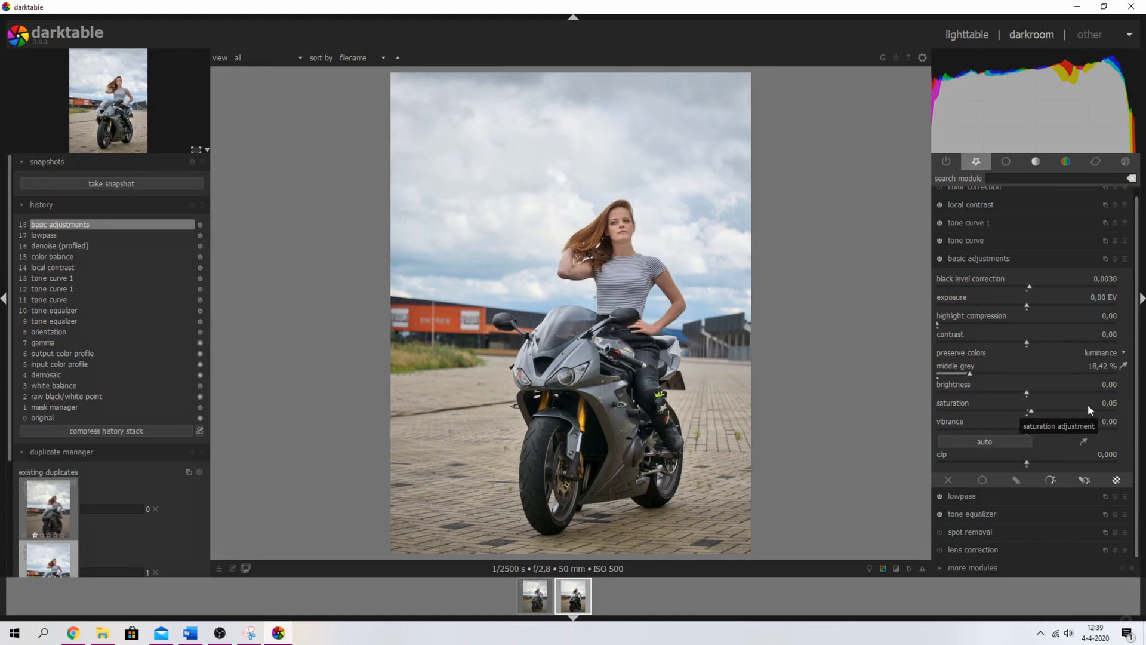
left_click(97, 183)
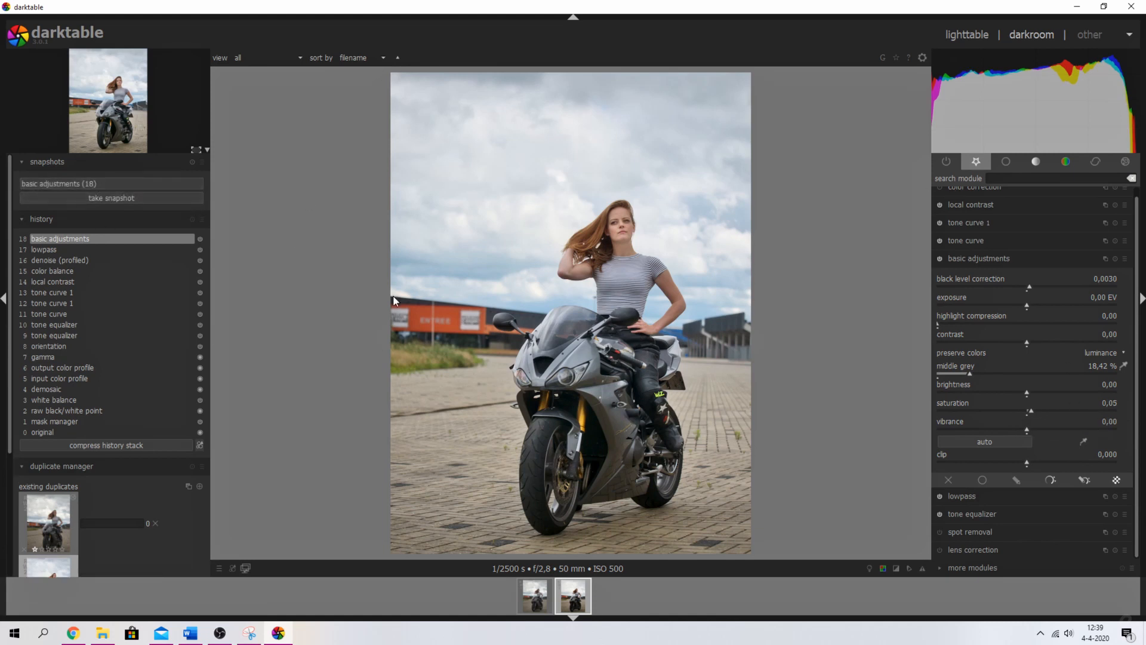
- Roll history back to step 8 (orientation) and compare it split-screen with the basic adjustments (18) snapshot
left_click(50, 345)
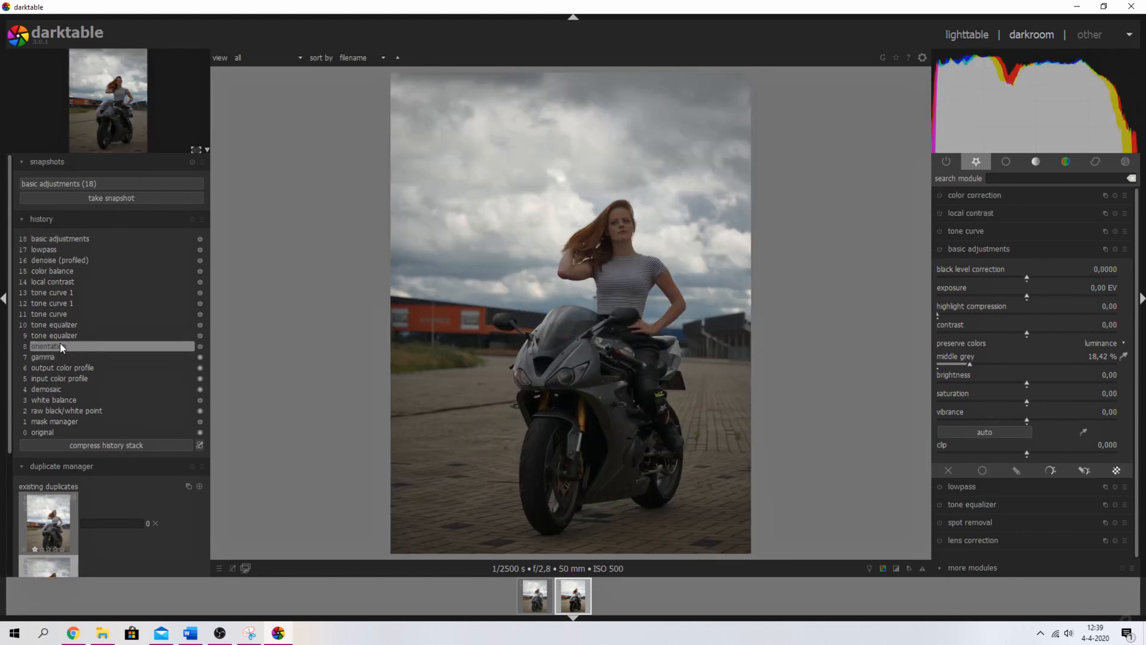
left_click(81, 182)
left_click_drag(572, 231, 793, 254)
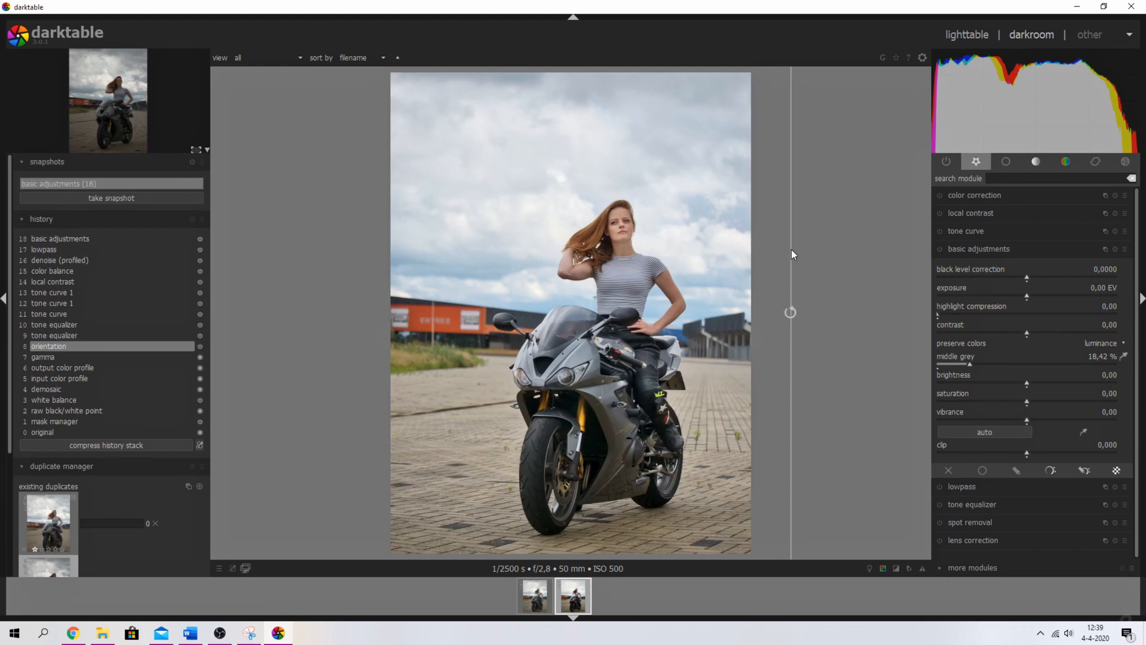